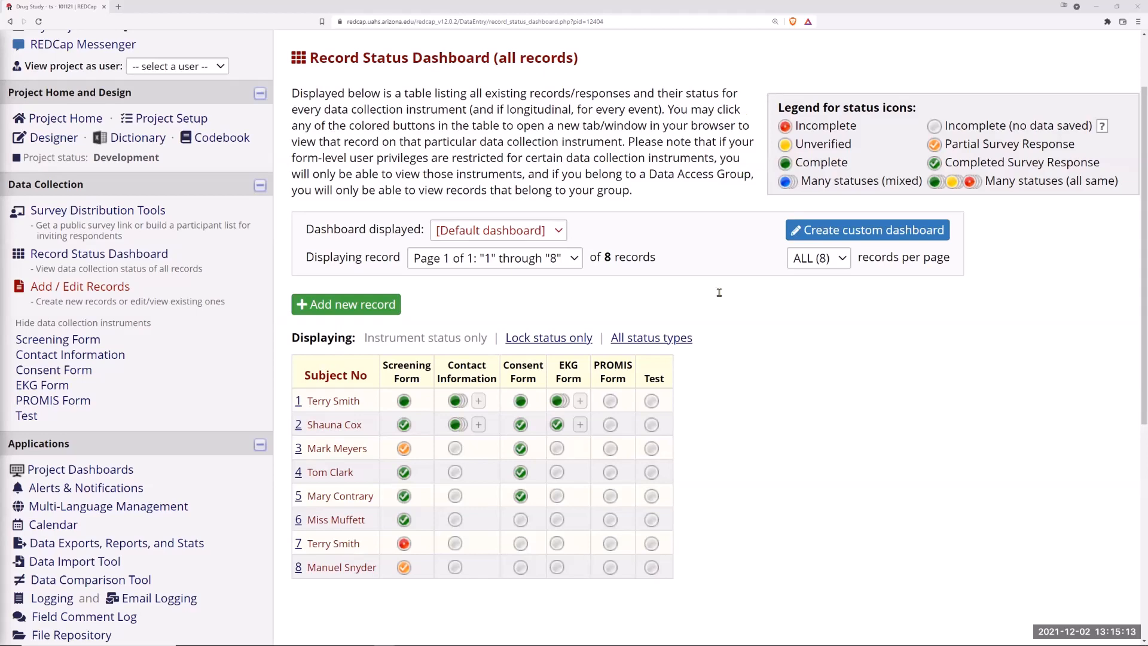
Step: Switch to the other browser window and read the REDCap version changes notes on the new Multi-Language Management feature
key("alt+Tab")
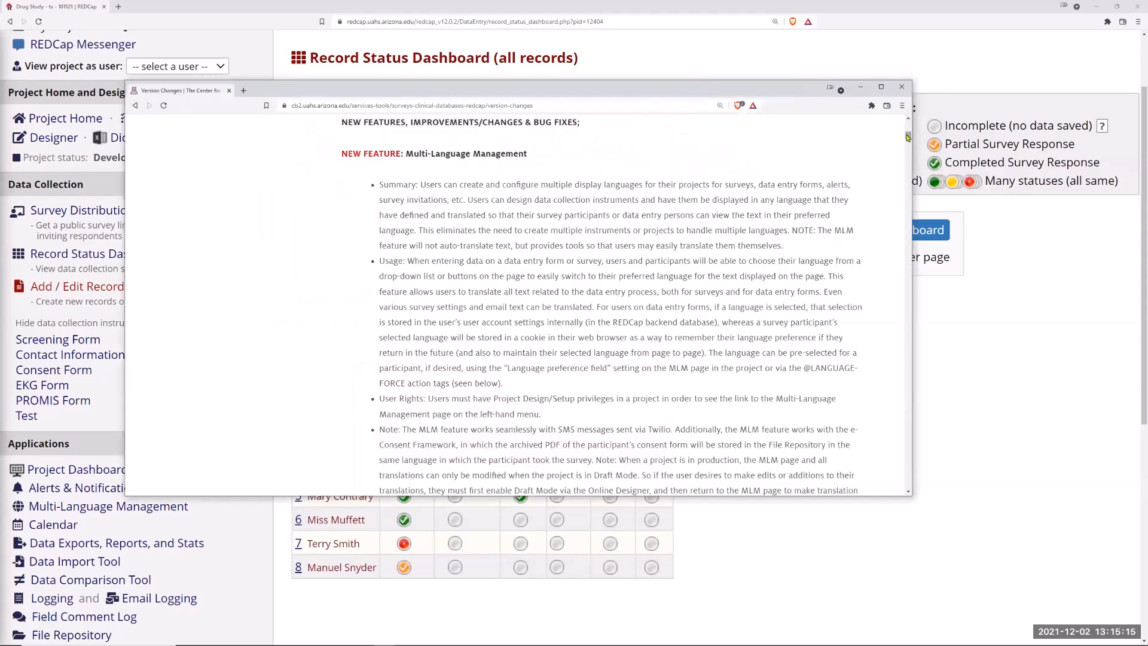
scroll(906, 134, "up", 3)
scroll(907, 129, "up", 4)
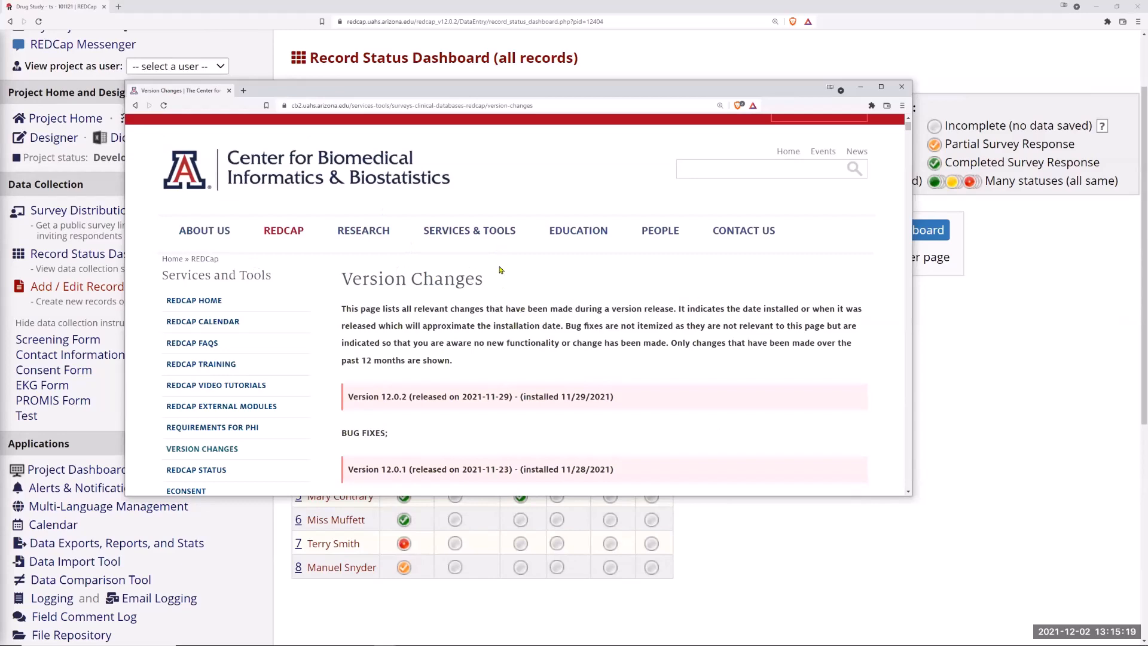
scroll(230, 431, "down", 1)
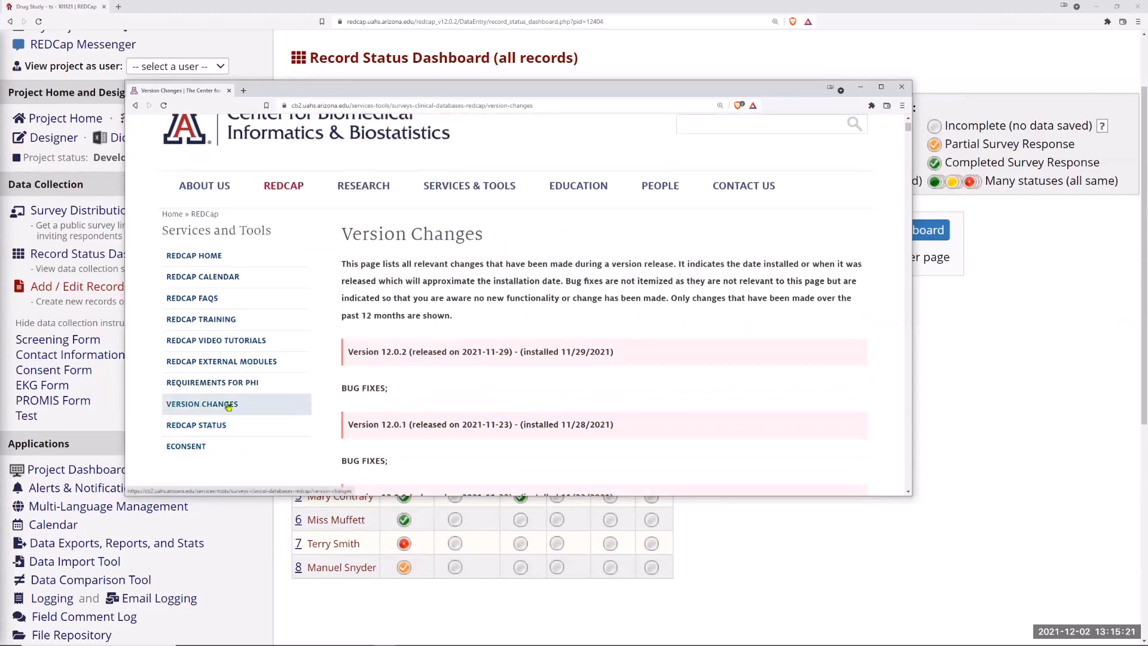
left_click(284, 187)
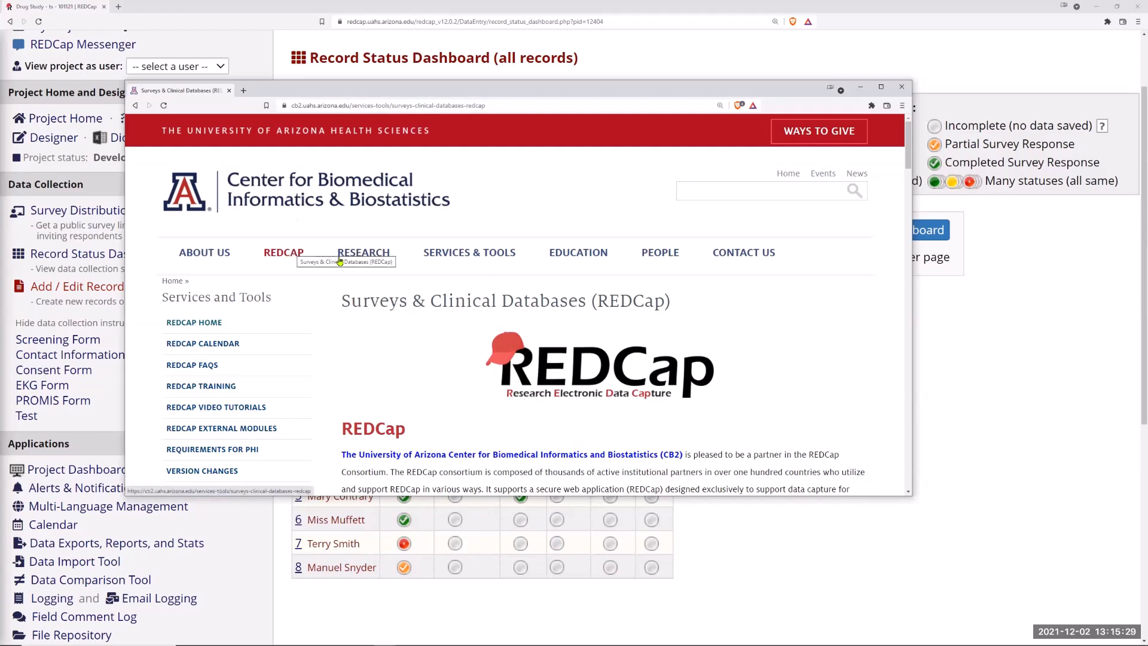
scroll(421, 389, "down", 5)
scroll(198, 358, "up", 3)
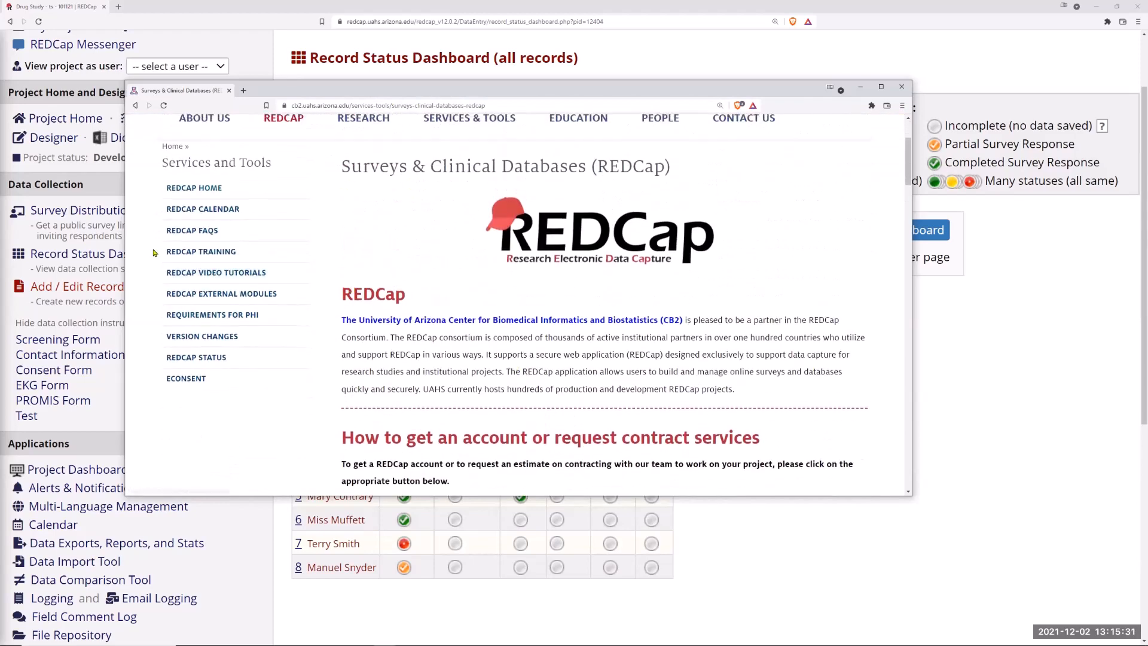
left_click(197, 338)
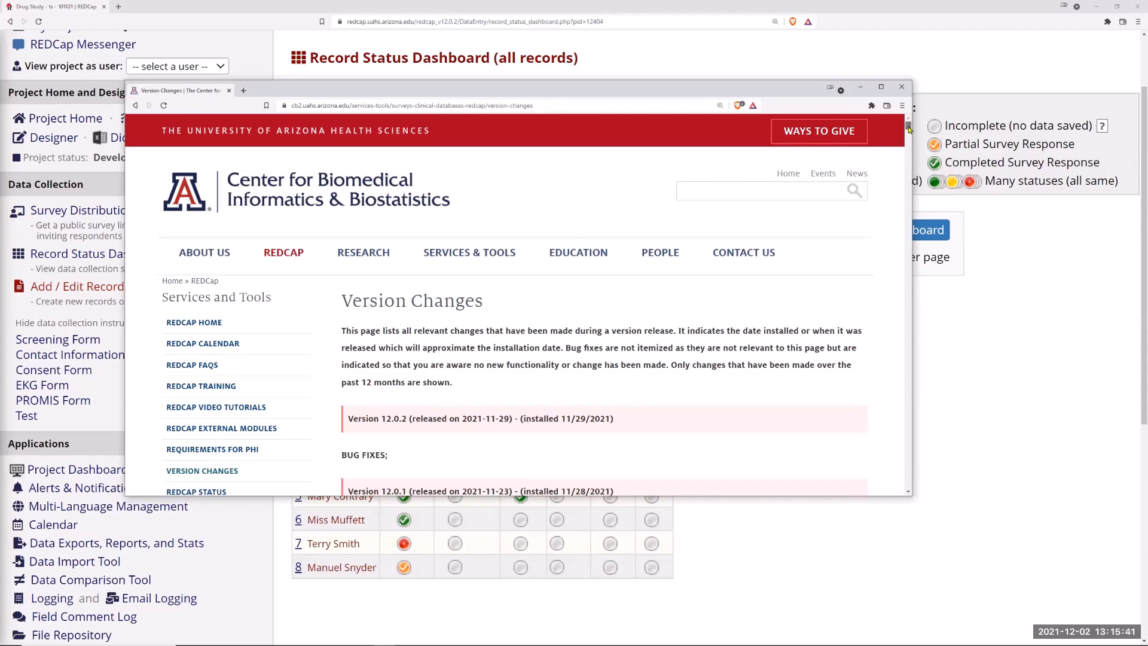
left_click_drag(908, 128, 906, 130)
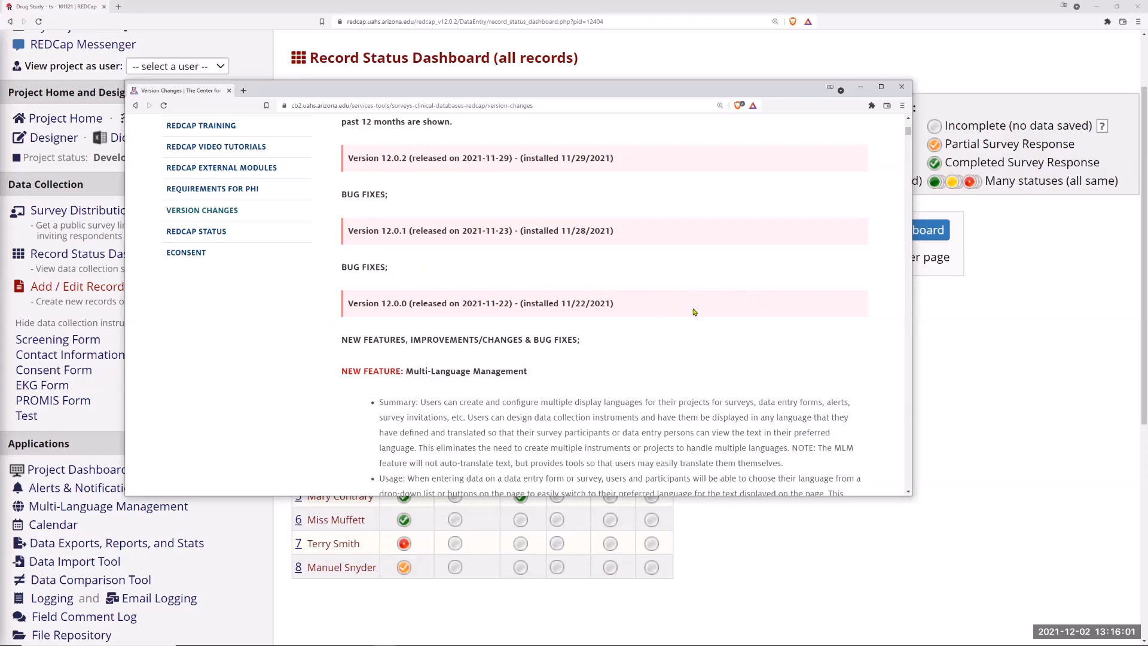
scroll(561, 354, "down", 2)
scroll(561, 354, "down", 3)
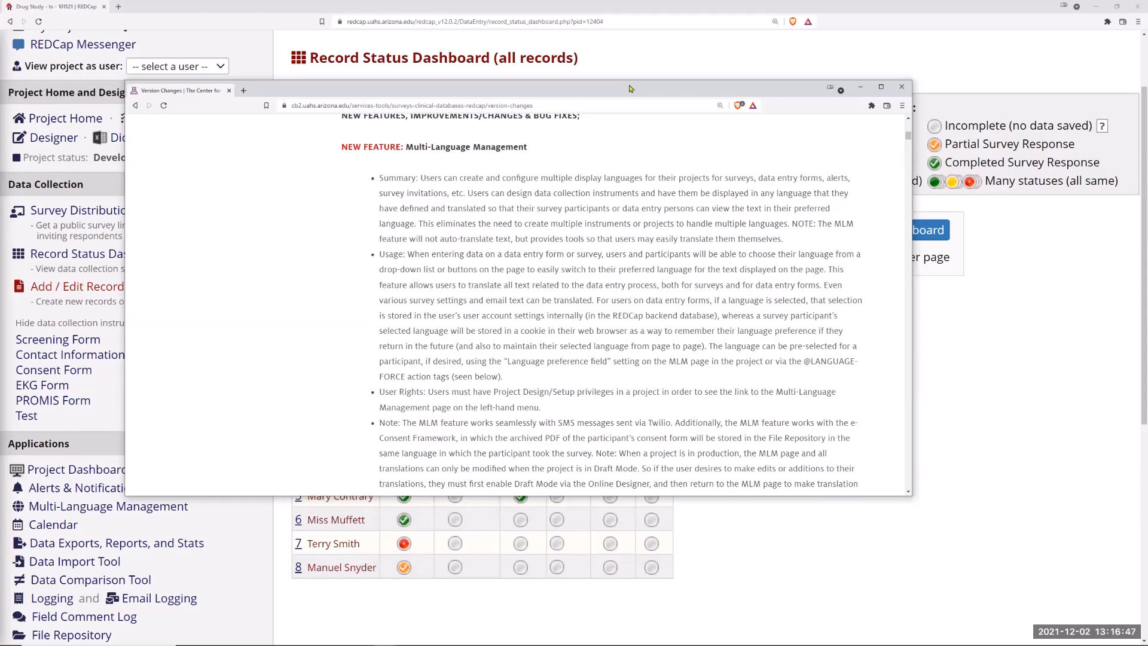
left_click(860, 87)
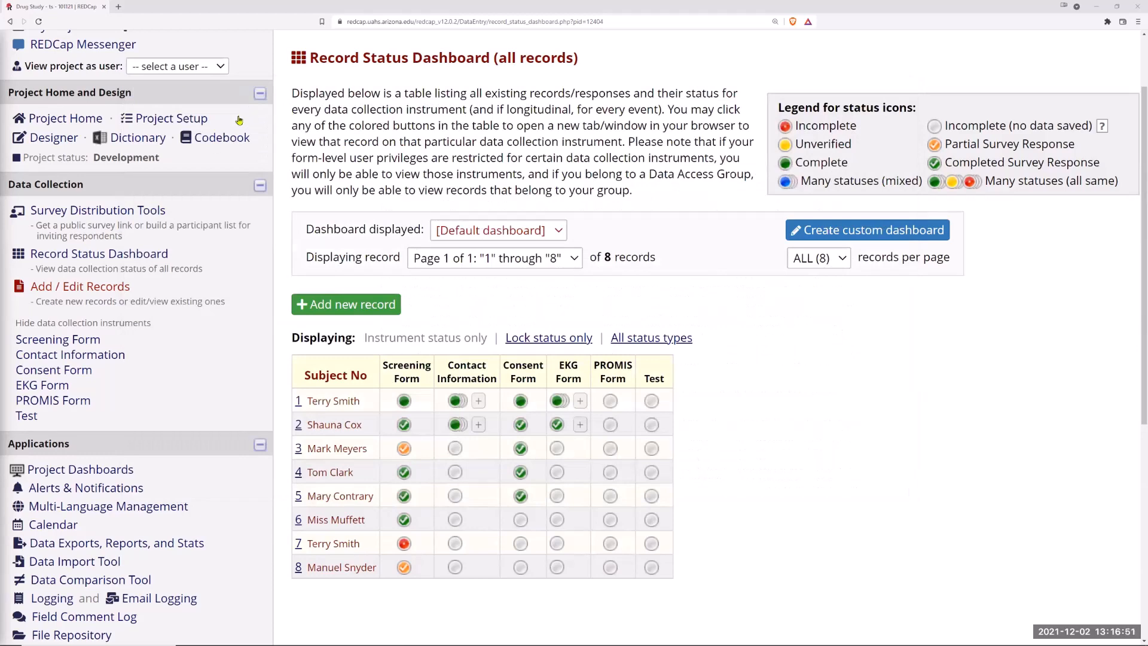
Step: Open Multi-Language Management and examine the project's languages and the optional language preference field setting
scroll(204, 319, "down", 4)
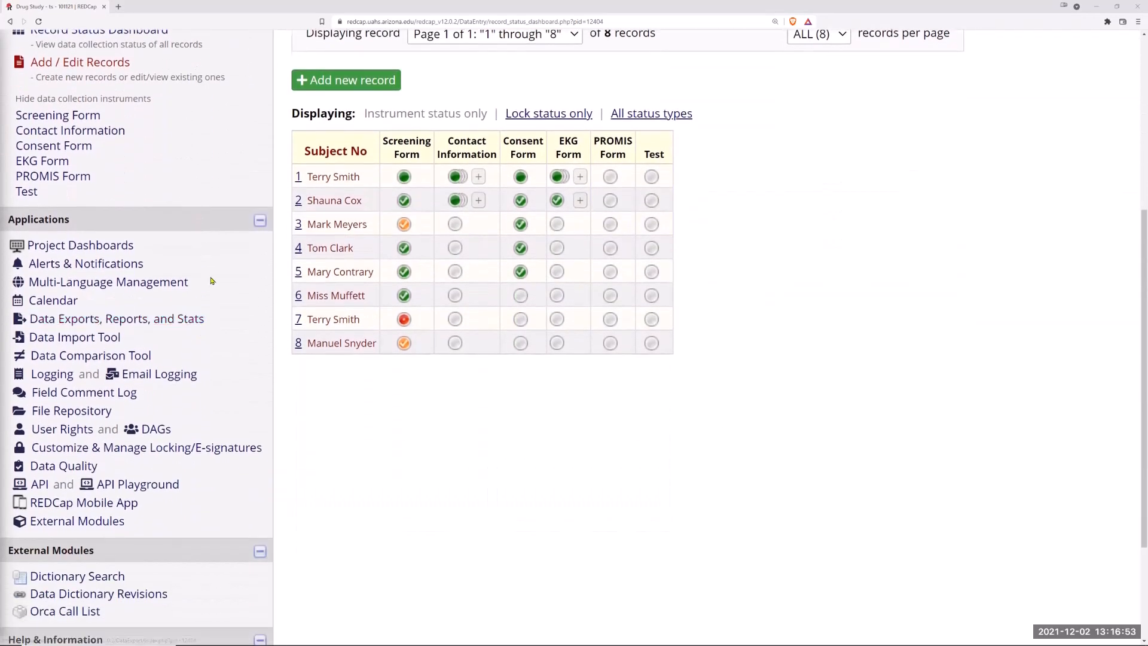
mouse_move(192, 289)
left_mouse_down()
mouse_move(26, 279)
mouse_move(190, 287)
left_mouse_up()
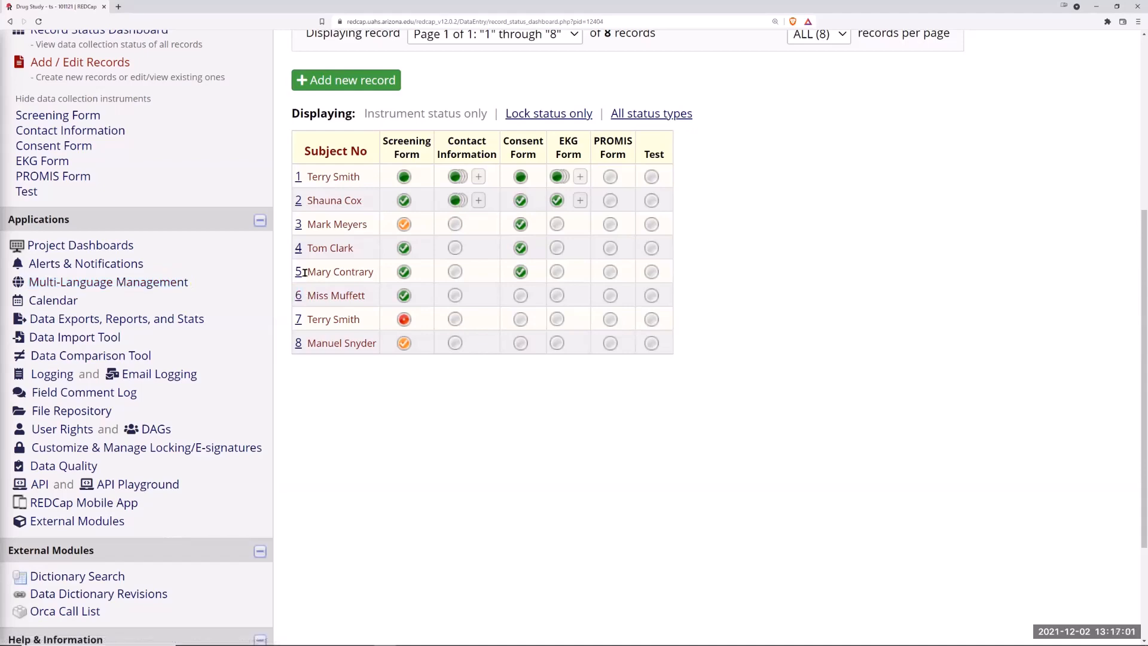
left_click(166, 288)
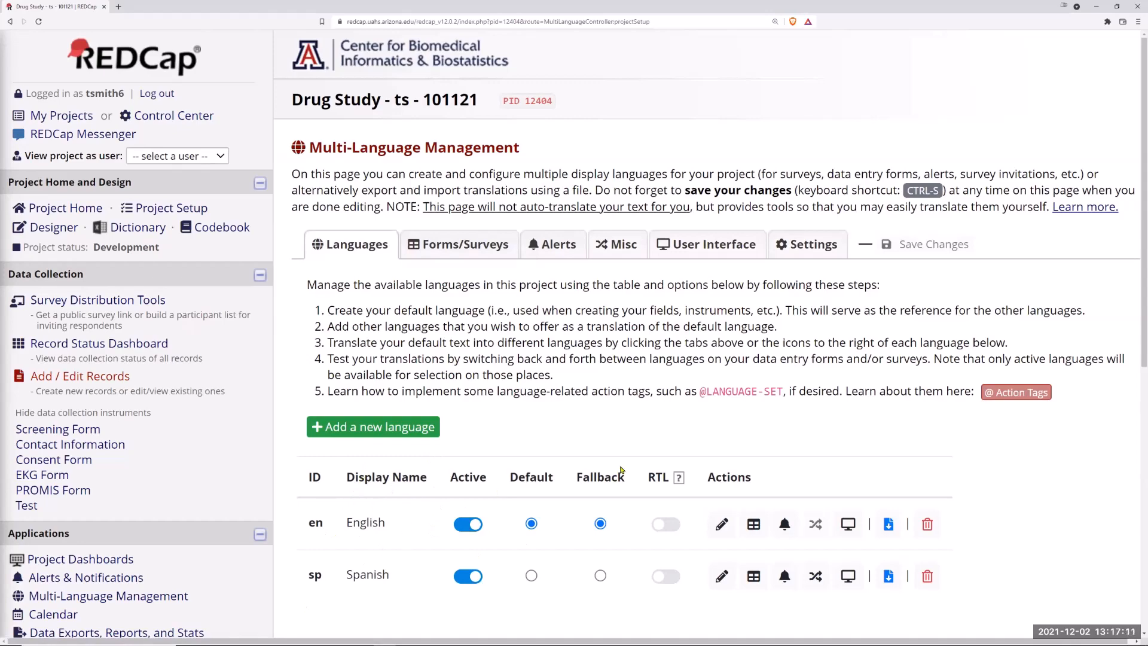
scroll(598, 409, "down", 2)
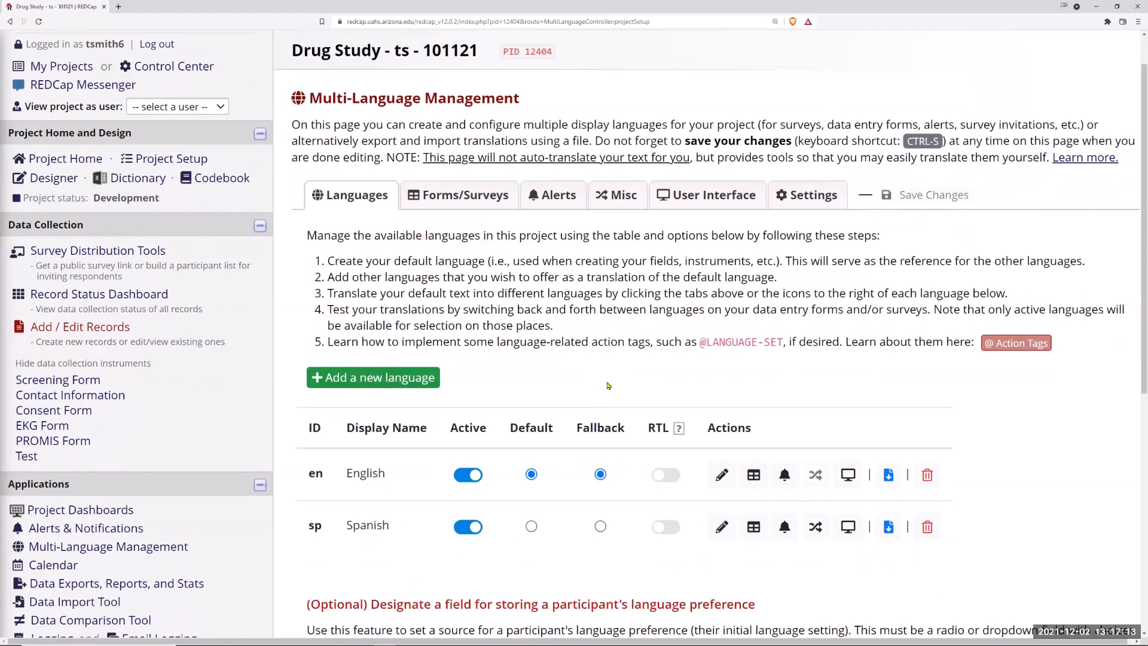
scroll(353, 363, "down", 2)
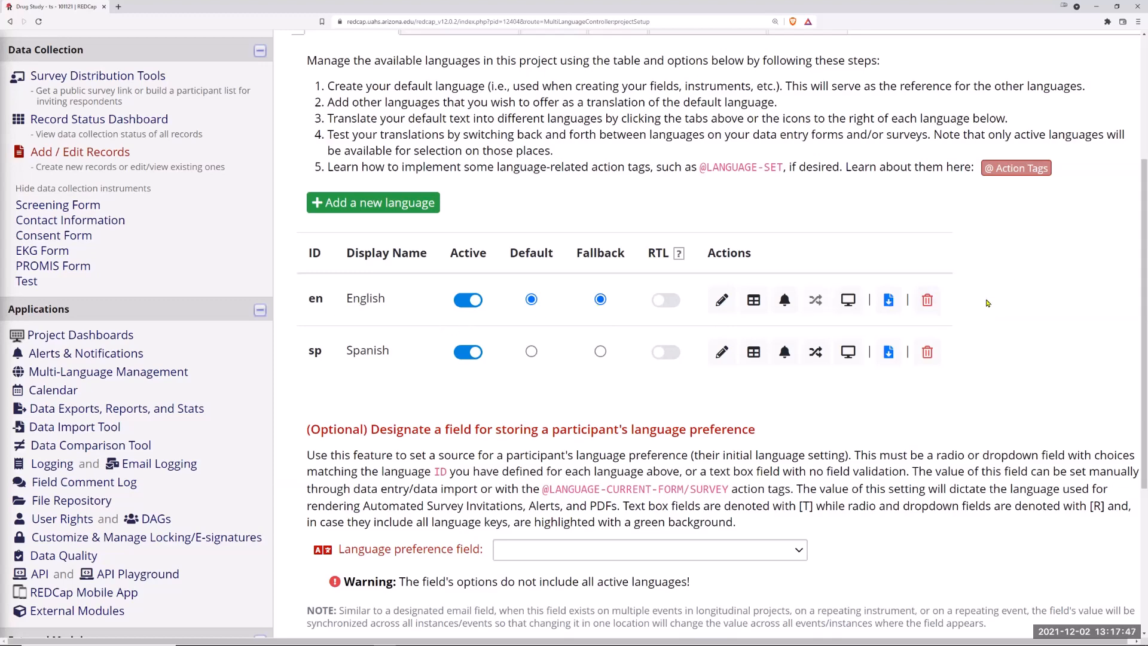
scroll(987, 307, "up", 1)
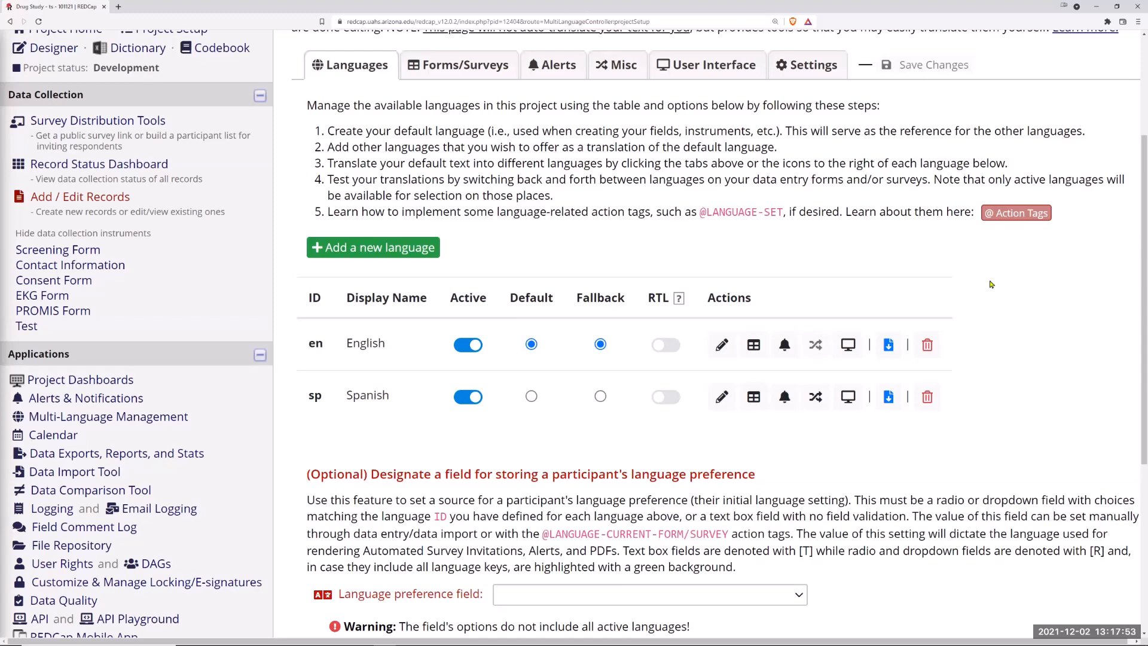
scroll(576, 438, "down", 5)
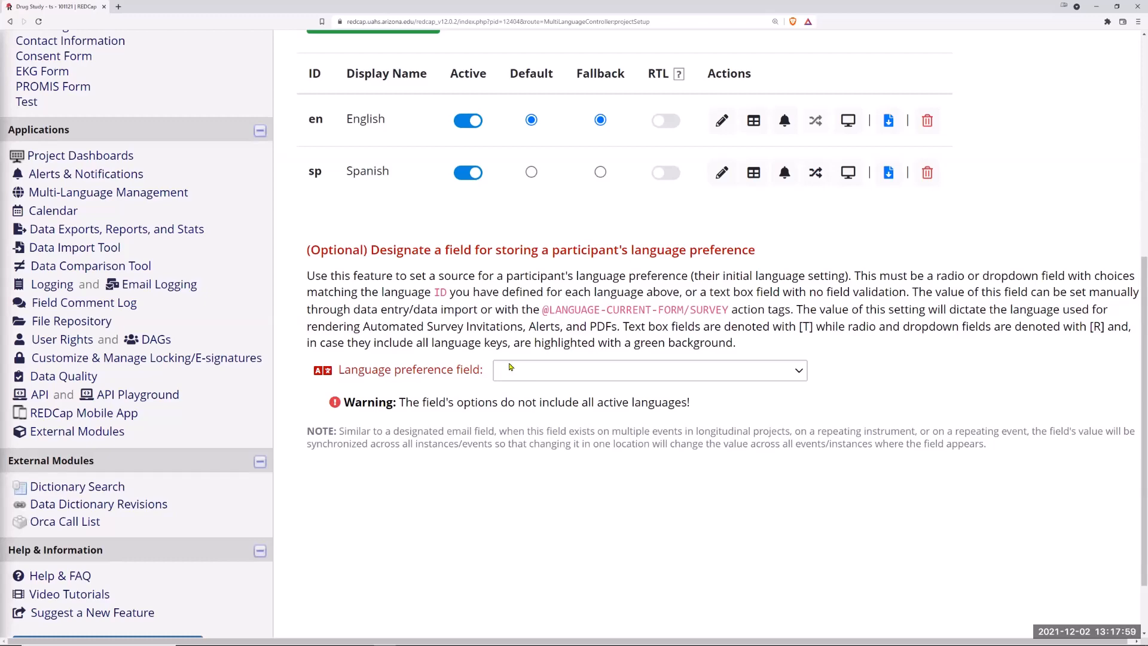
scroll(201, 187, "up", 7)
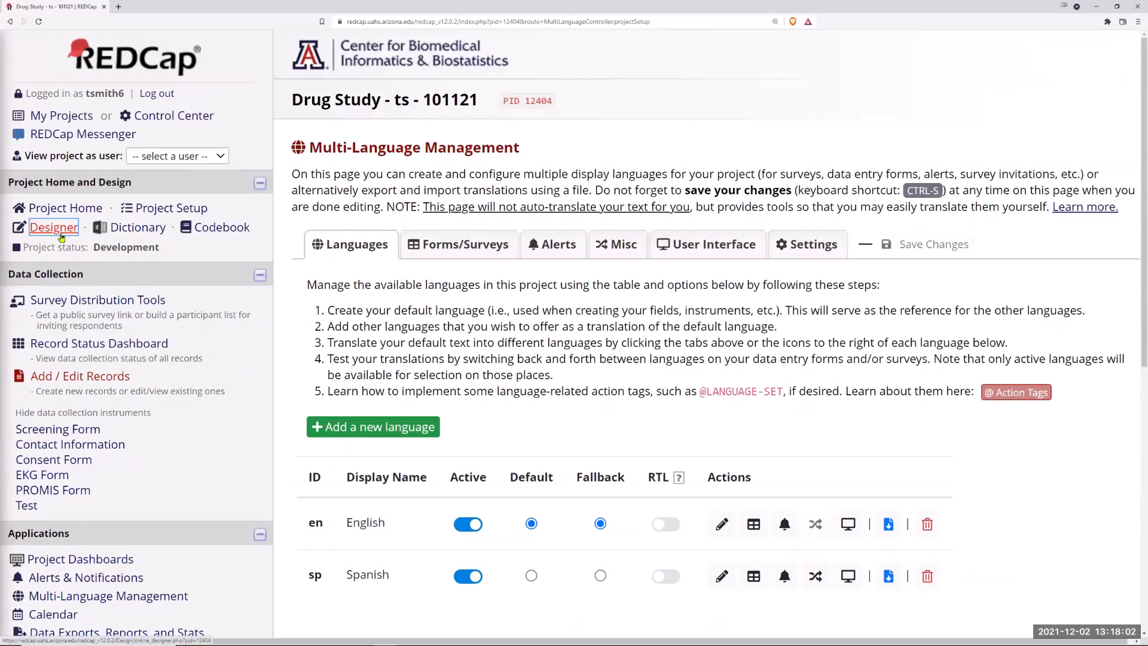
Step: Open the Screening Form in the designer and add a Multiple Choice - Radio Buttons (Single Answer) field below the Demographics header
left_click(60, 233)
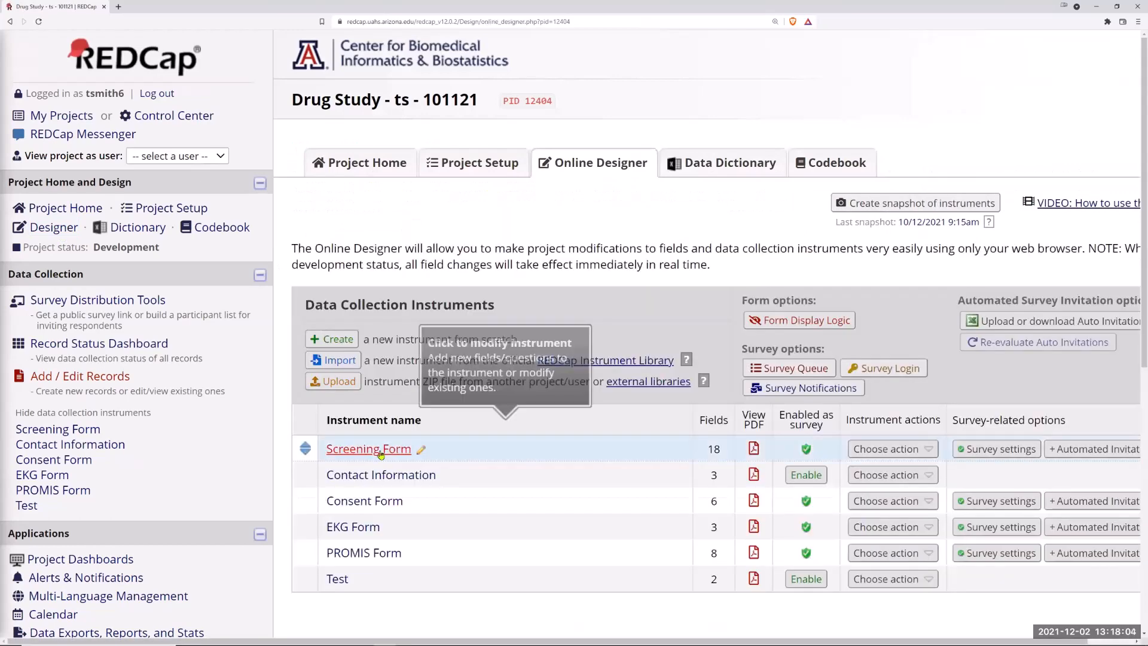
left_click(381, 456)
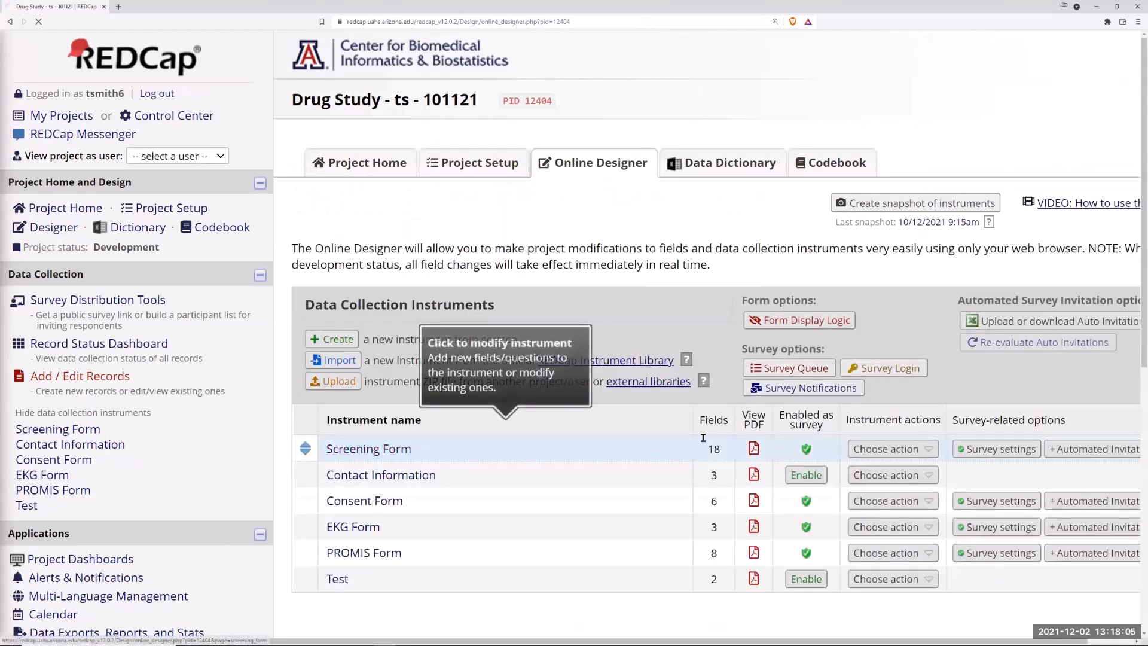
scroll(464, 447, "down", 3)
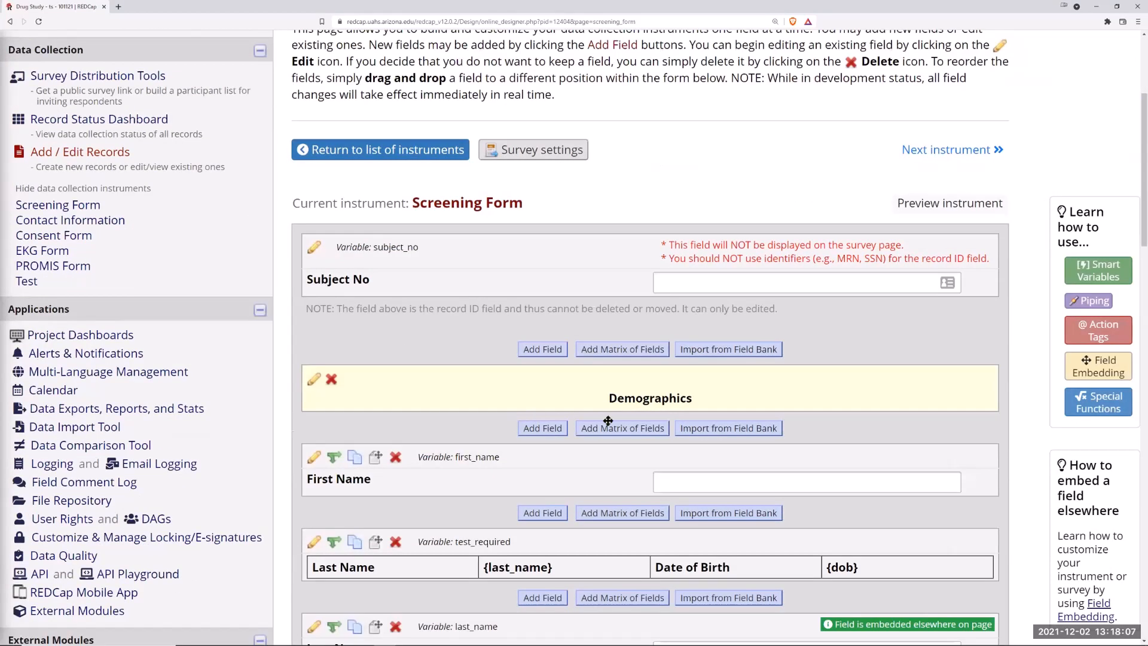
left_click(548, 432)
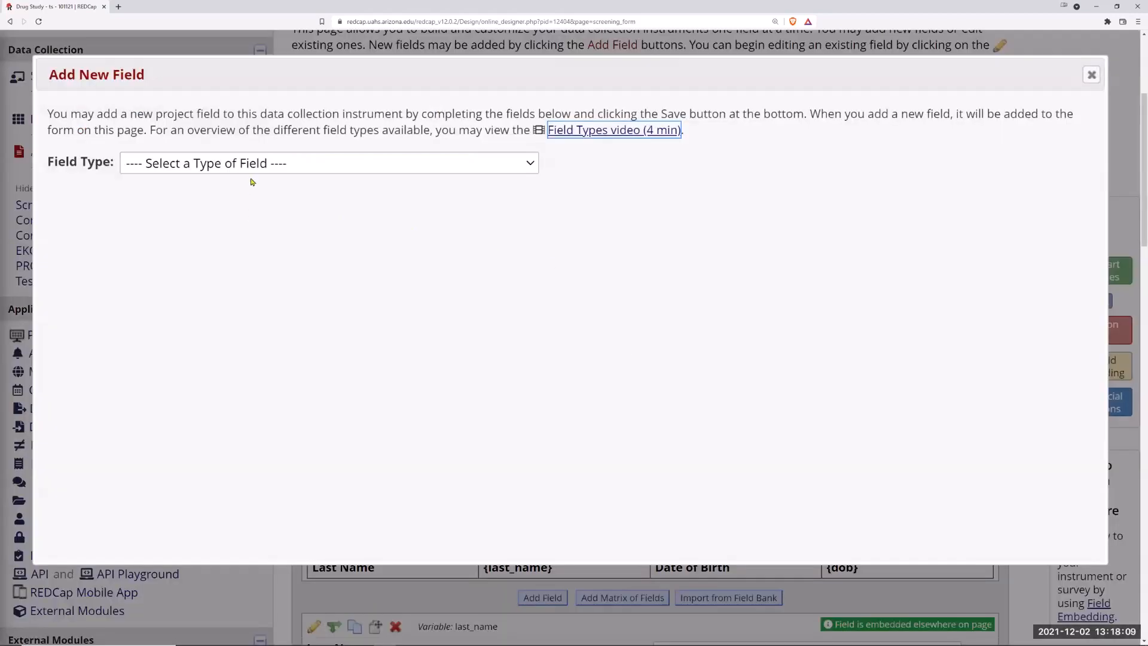
left_click(254, 163)
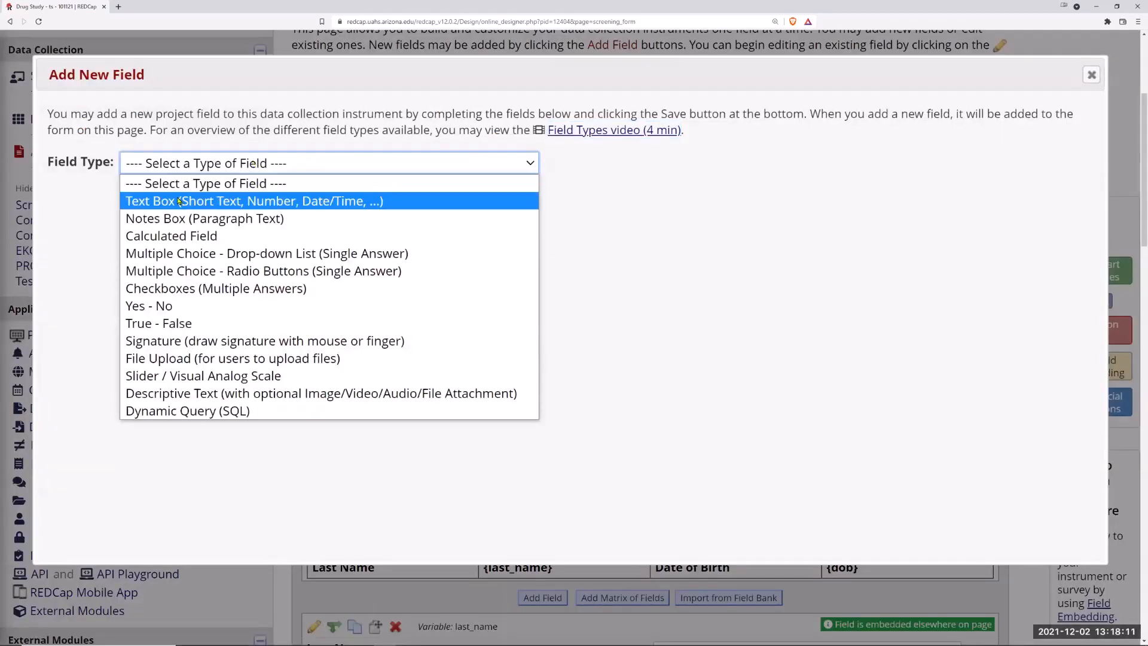
left_click(173, 271)
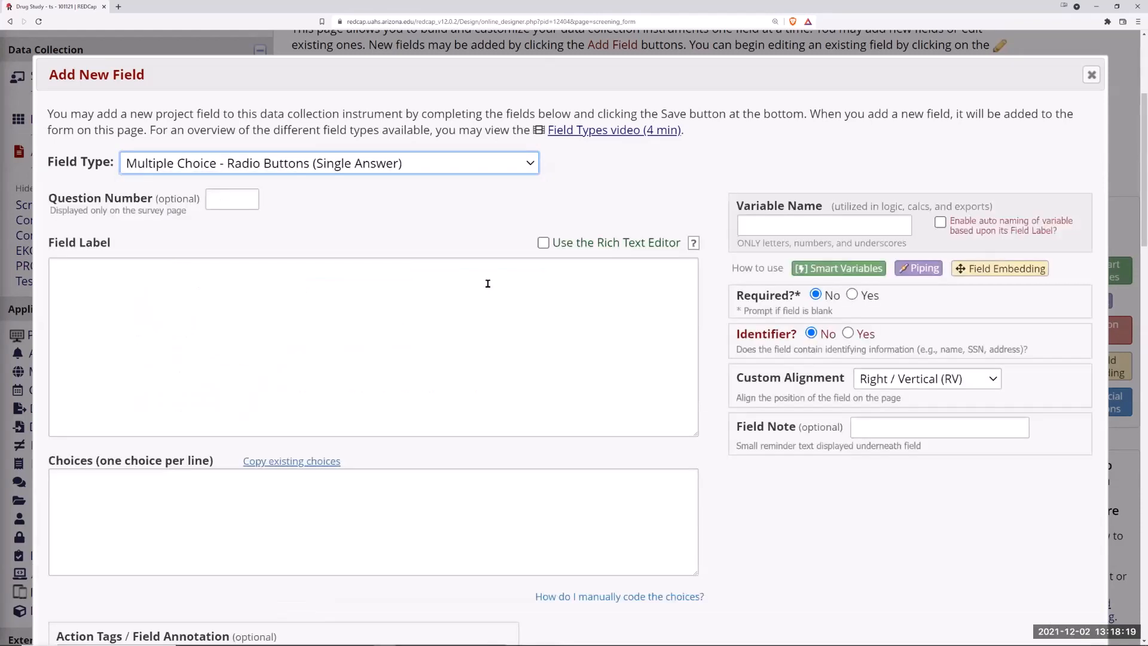
Step: Label the new field "Language" and set its variable name to languages
left_click(167, 296)
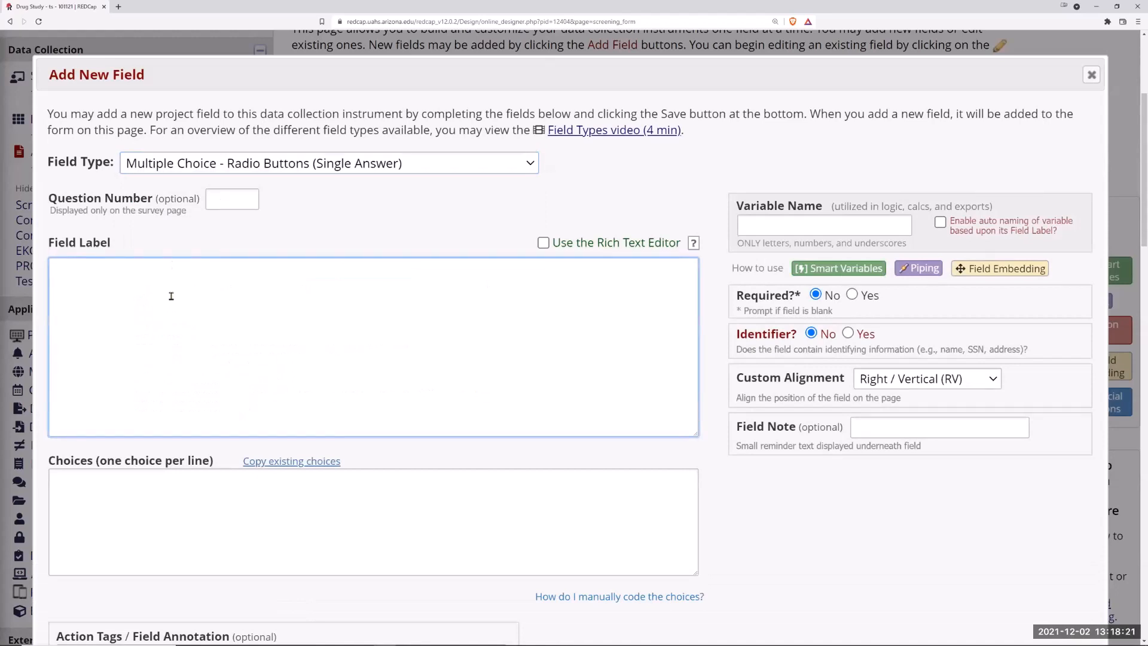
type("Language")
left_click(753, 225)
type("langua")
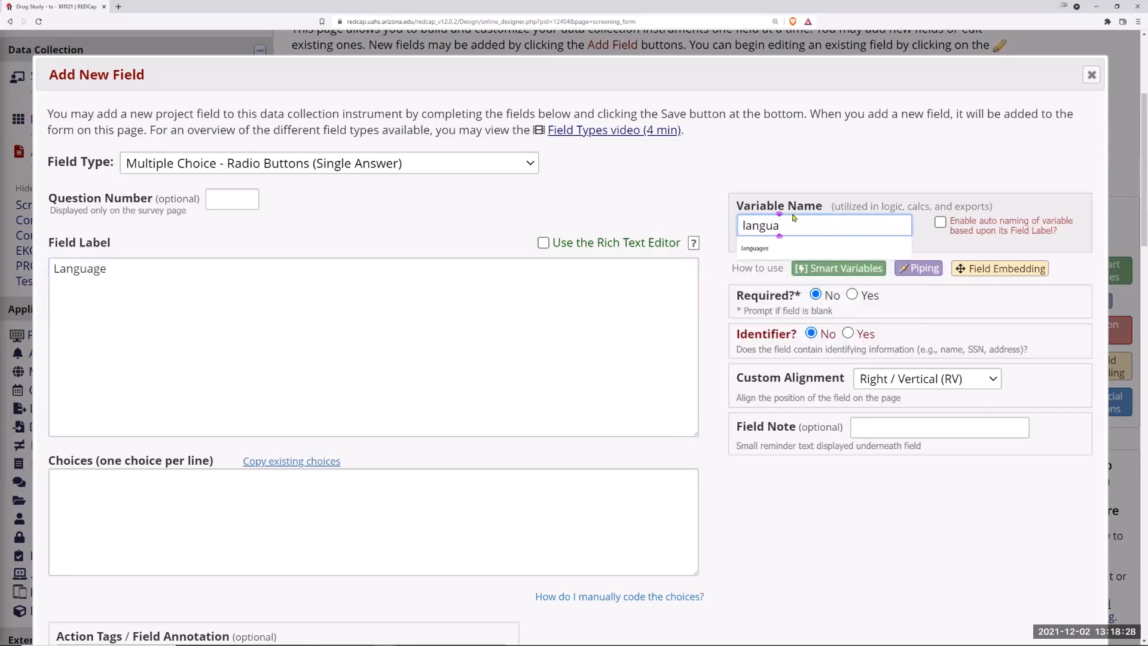
left_click(760, 250)
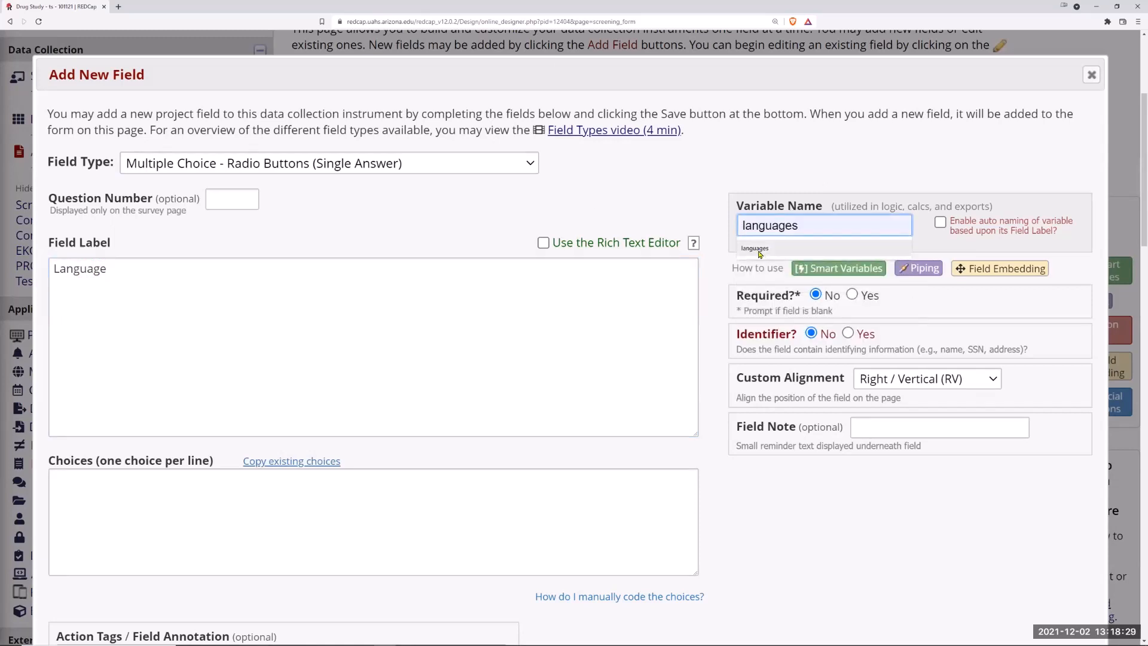
Step: Enter the choices English and Spanish, one per line, and save the new field
left_click(137, 500)
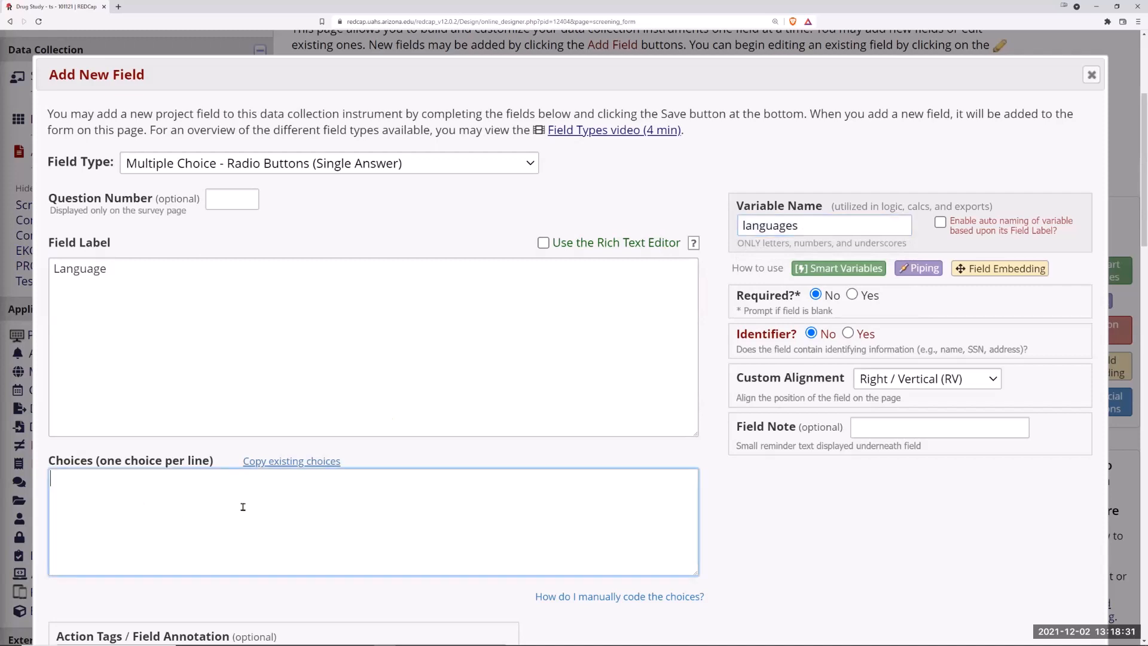
type("nglish")
key("Return")
type("Spnis")
key("BackSpace")
key("BackSpace")
key("BackSpace")
type("anish")
scroll(807, 427, "down", 5)
left_click(988, 481)
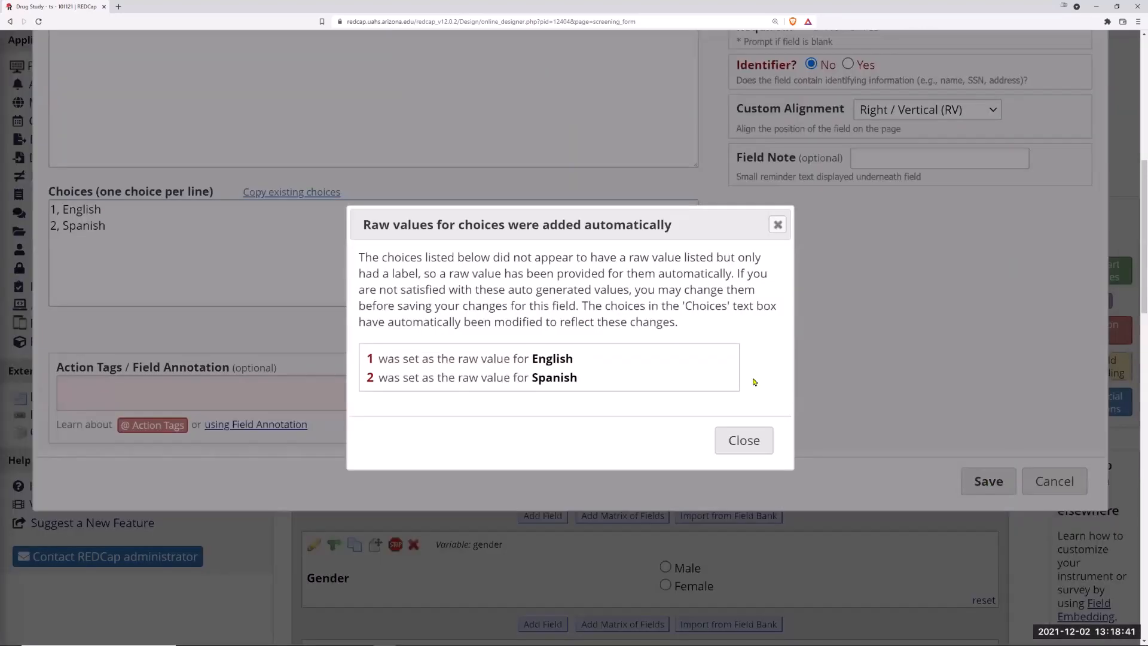
left_click(743, 440)
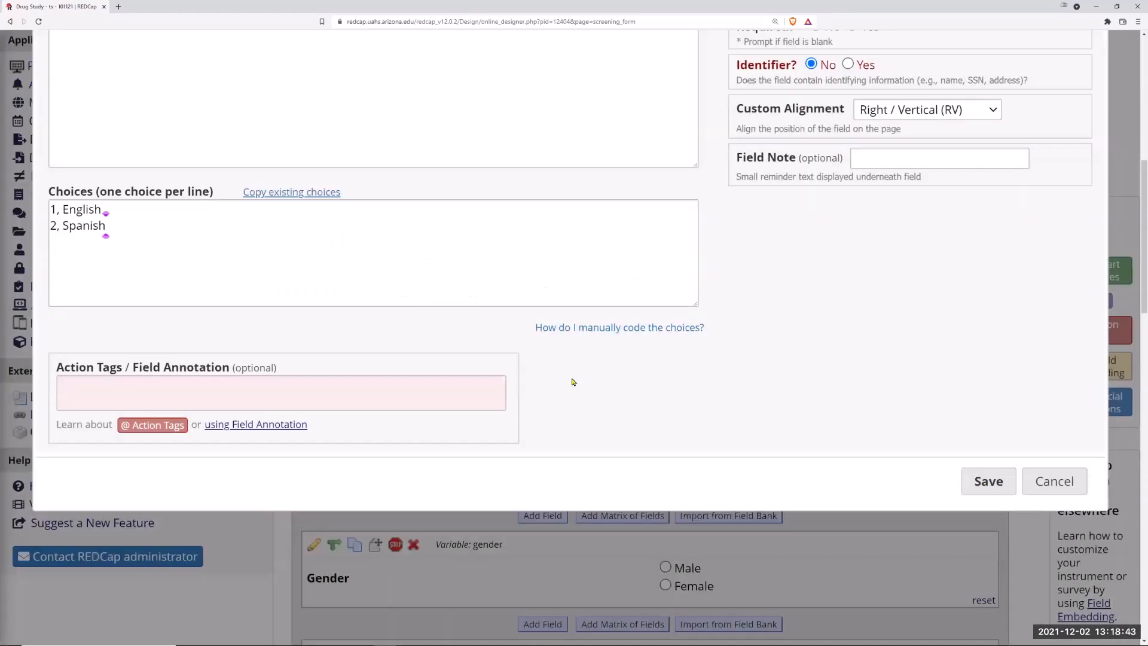
left_click(989, 489)
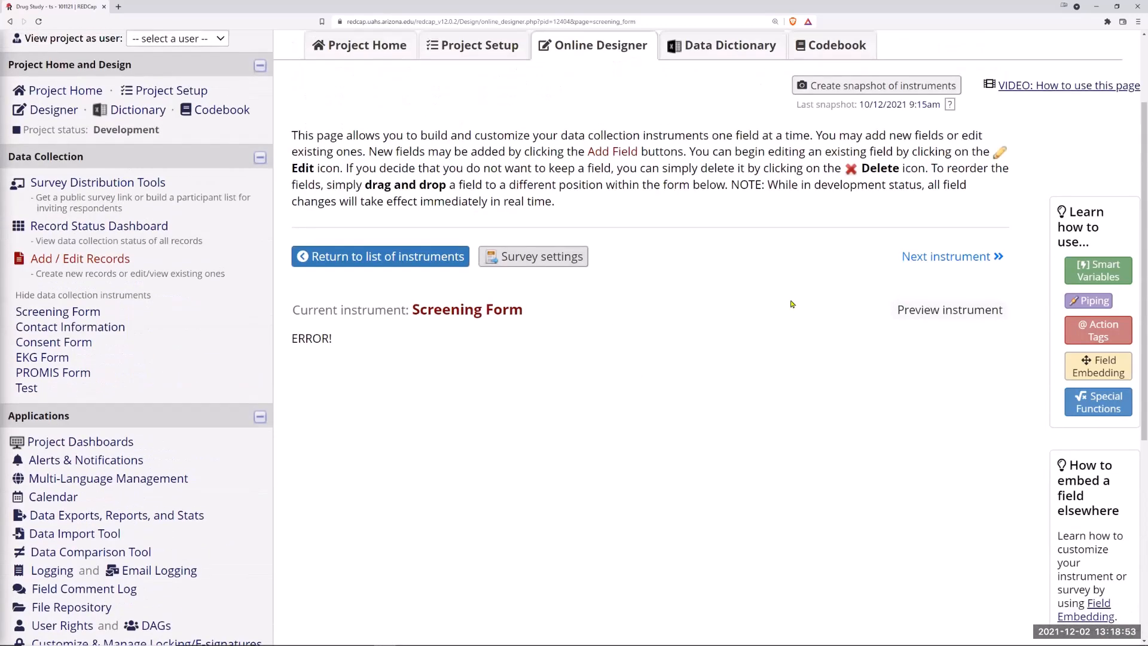
Step: Return to the instrument list and reopen the Screening Form to check the new Language field
left_click(422, 266)
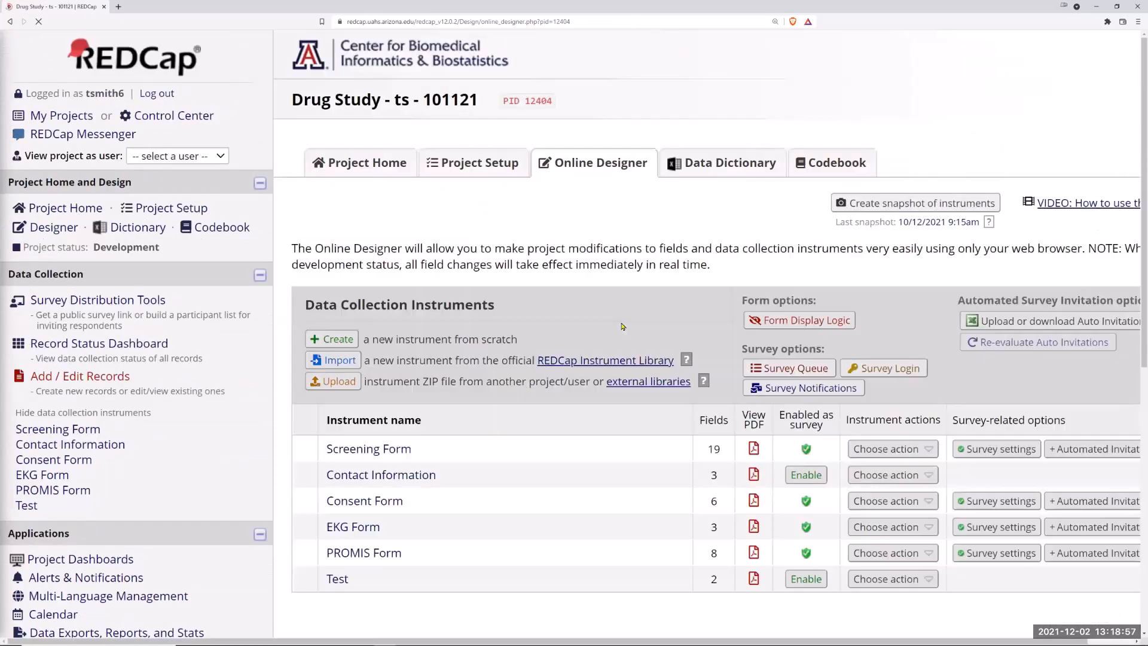
left_click(369, 449)
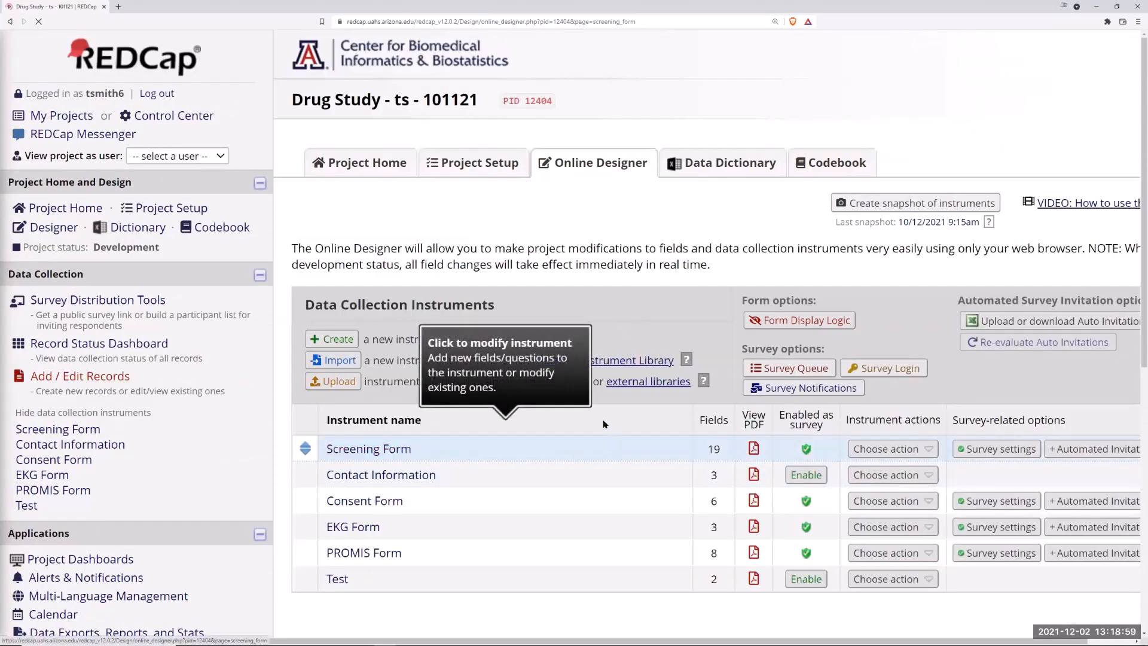
scroll(600, 419, "down", 5)
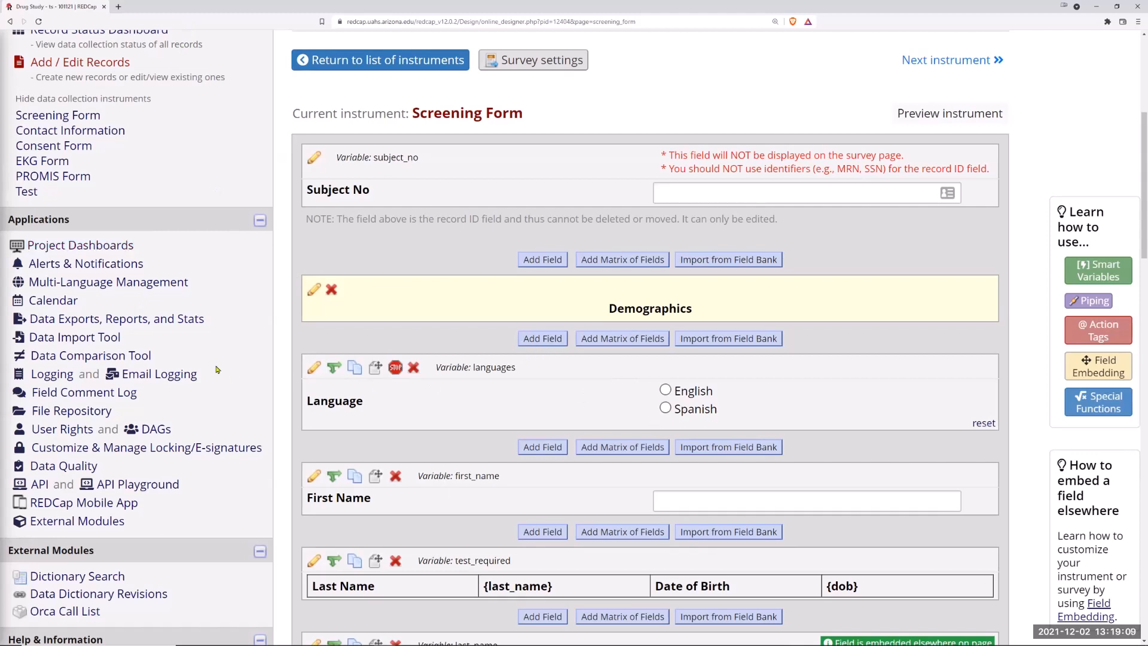
Step: Open Multi-Language Management again and review the language preference field setting
left_click(87, 285)
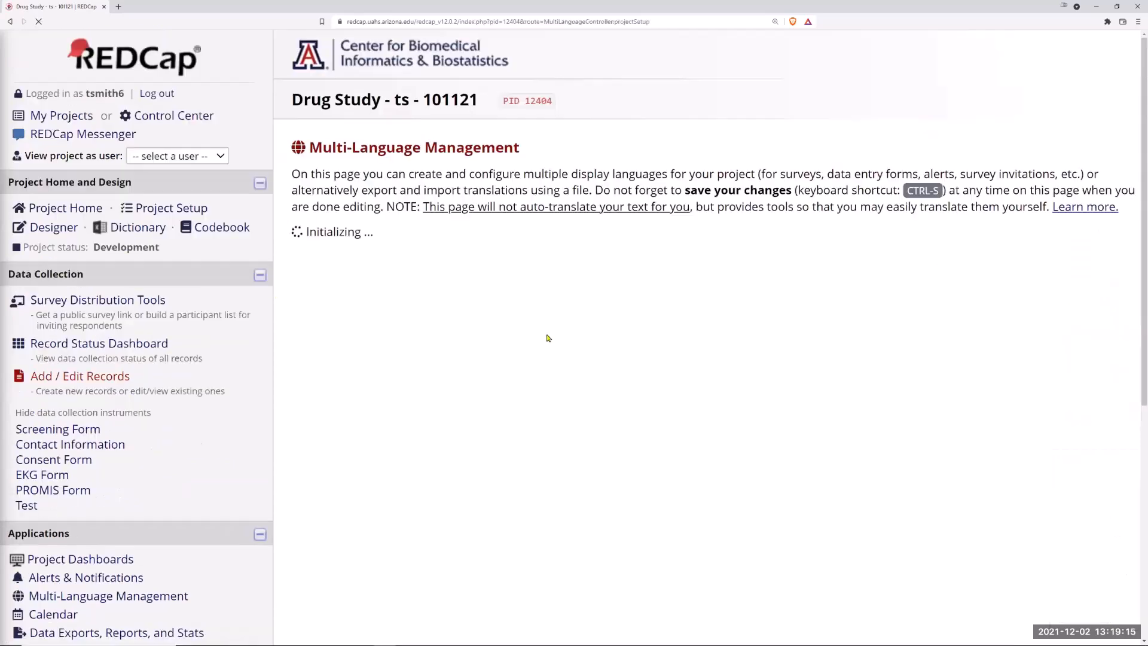
scroll(599, 511, "down", 5)
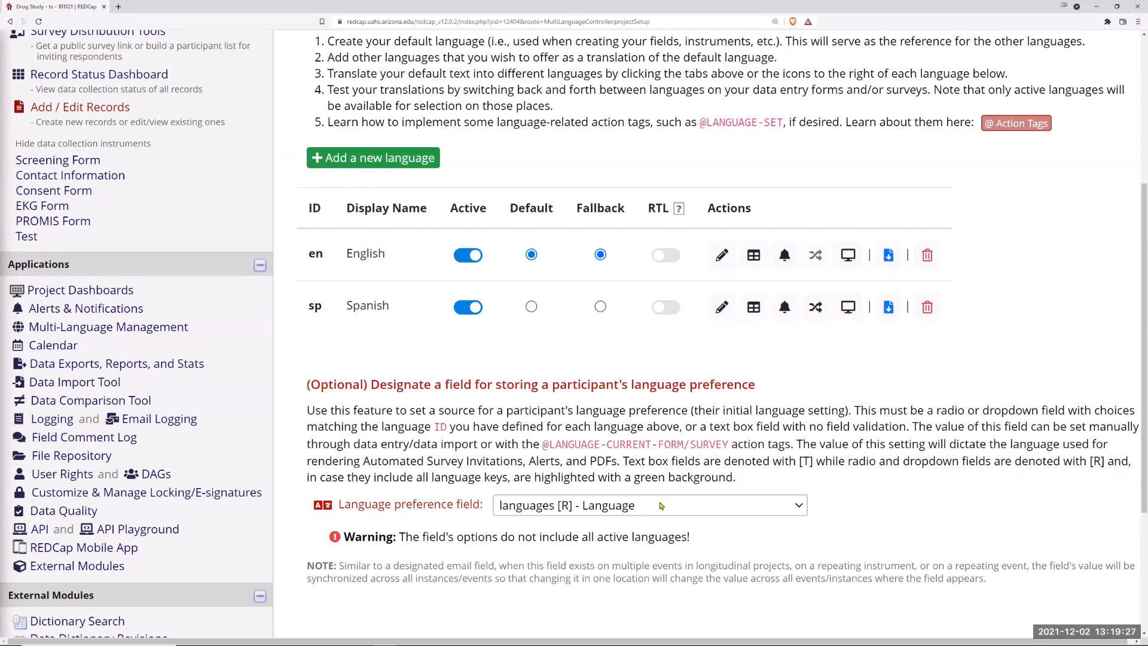
Step: Open the Forms/Surveys translation settings and enable data entry translation for the Contact Information instrument
scroll(900, 522, "up", 4)
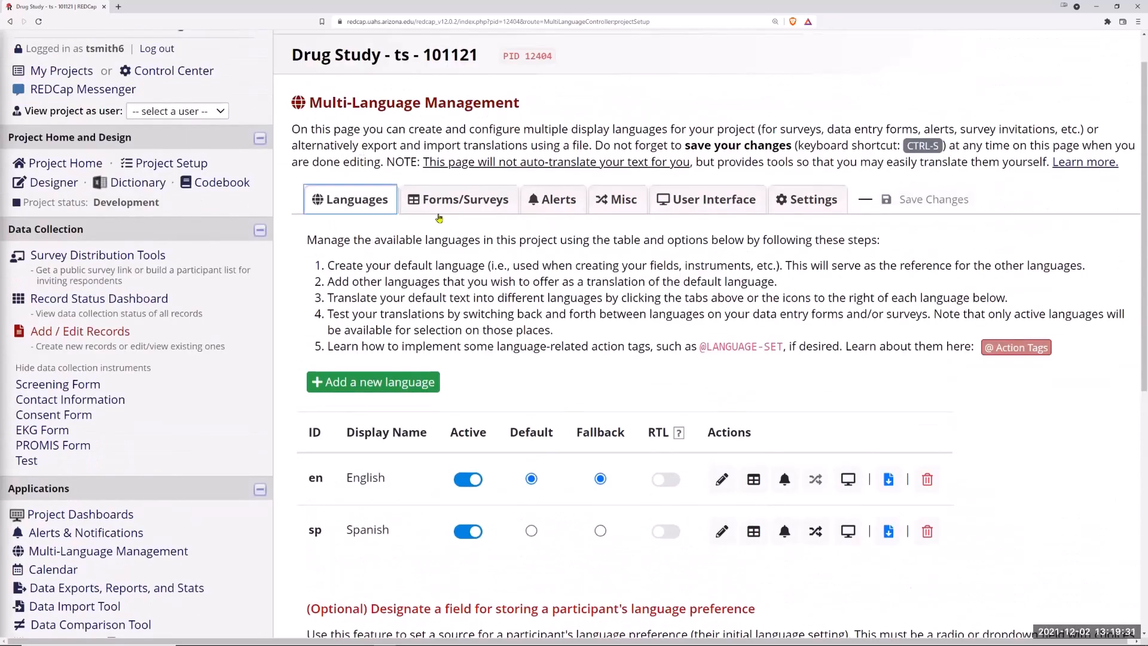
left_click(456, 206)
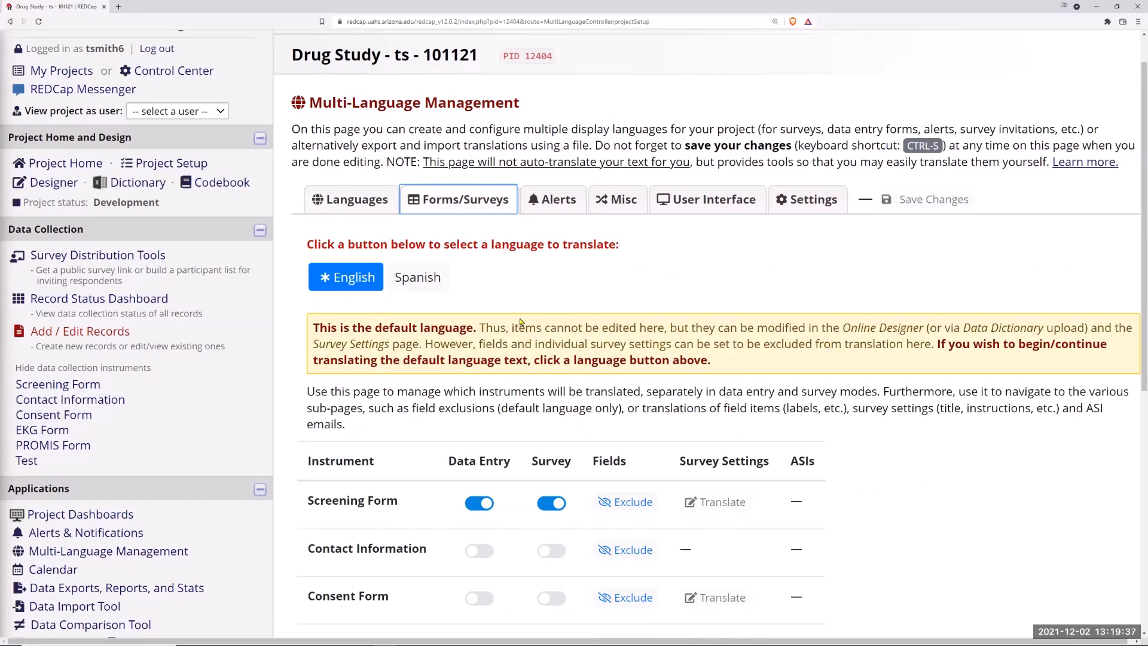
scroll(563, 307, "down", 3)
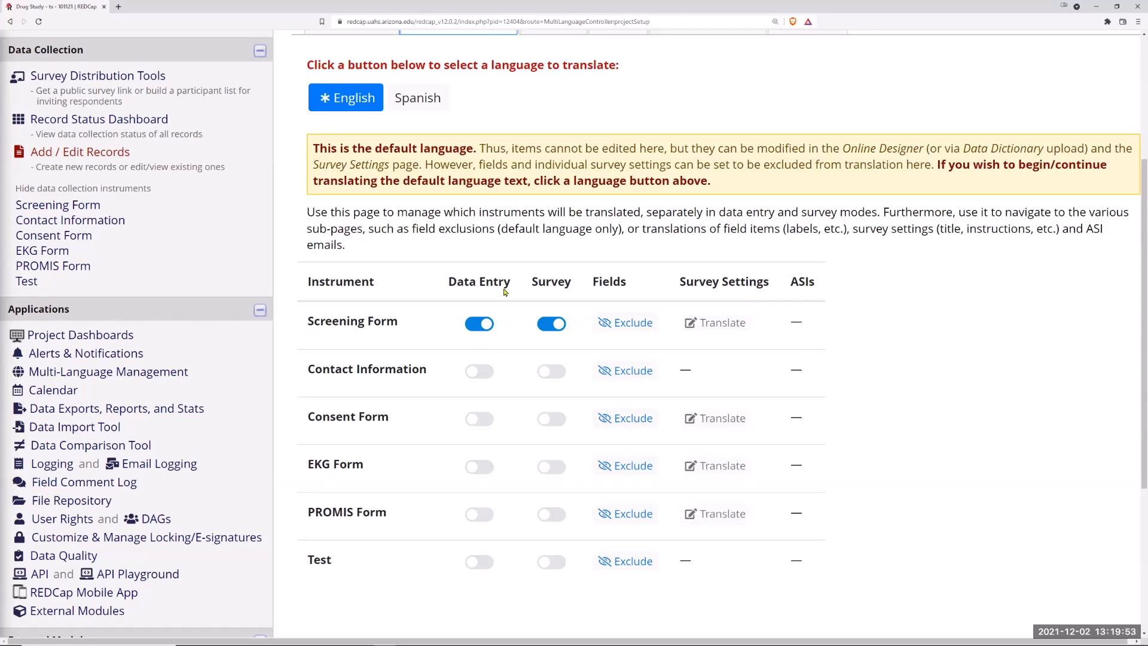
left_click(487, 376)
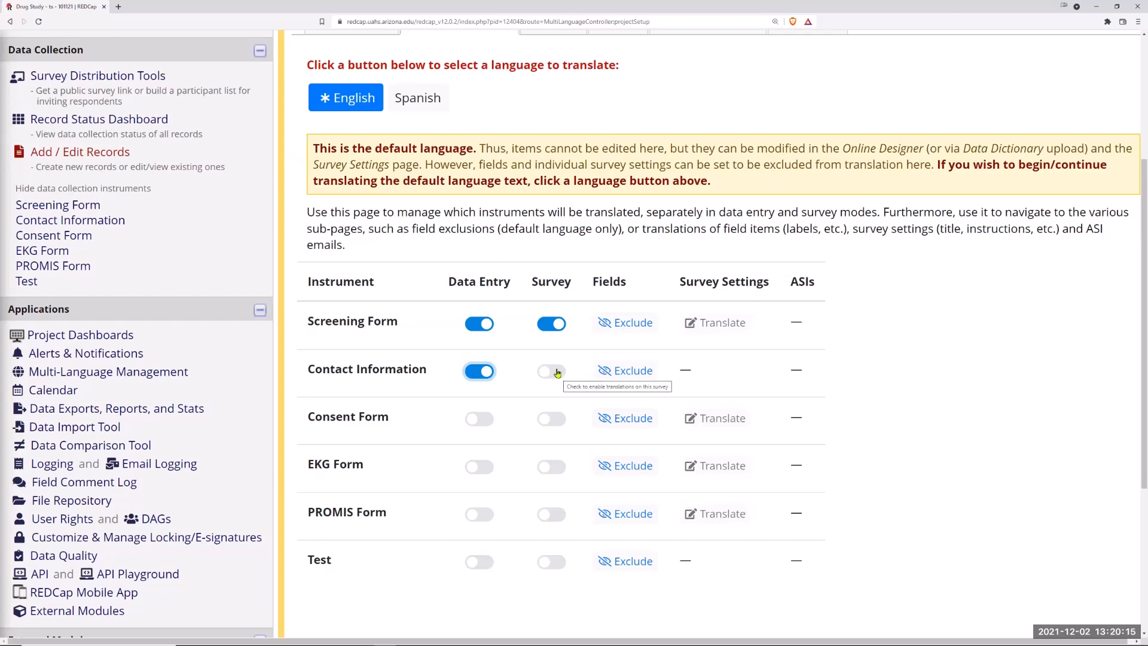
Step: Open the field exclusion list for Contact Information and return to the instrument list
left_click(626, 372)
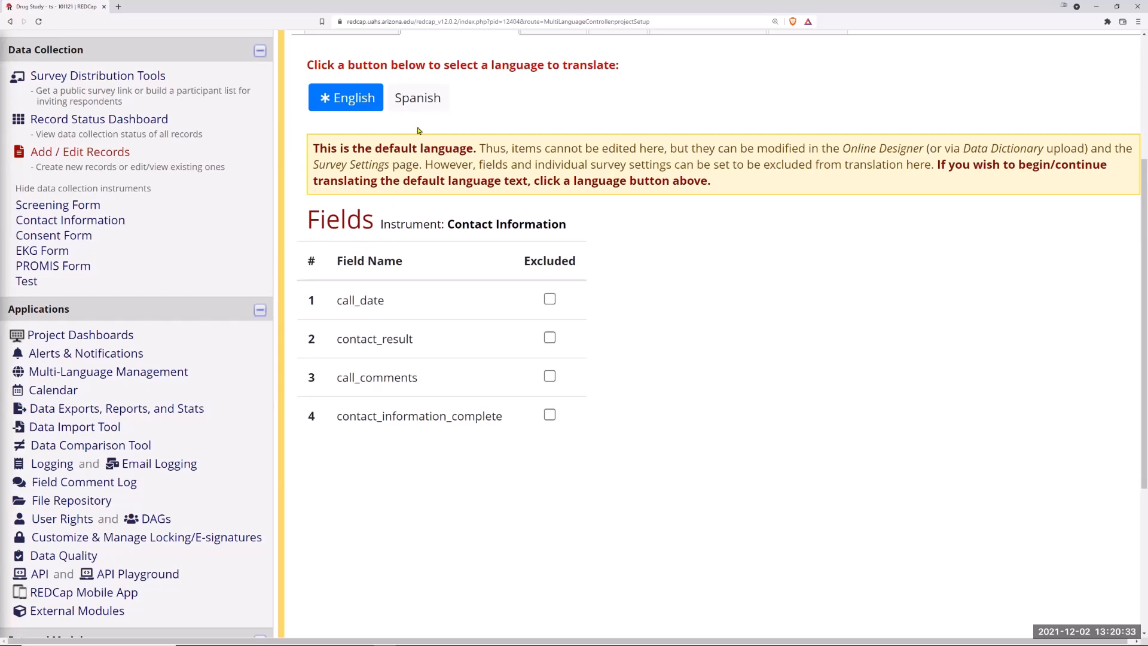
left_click(432, 101)
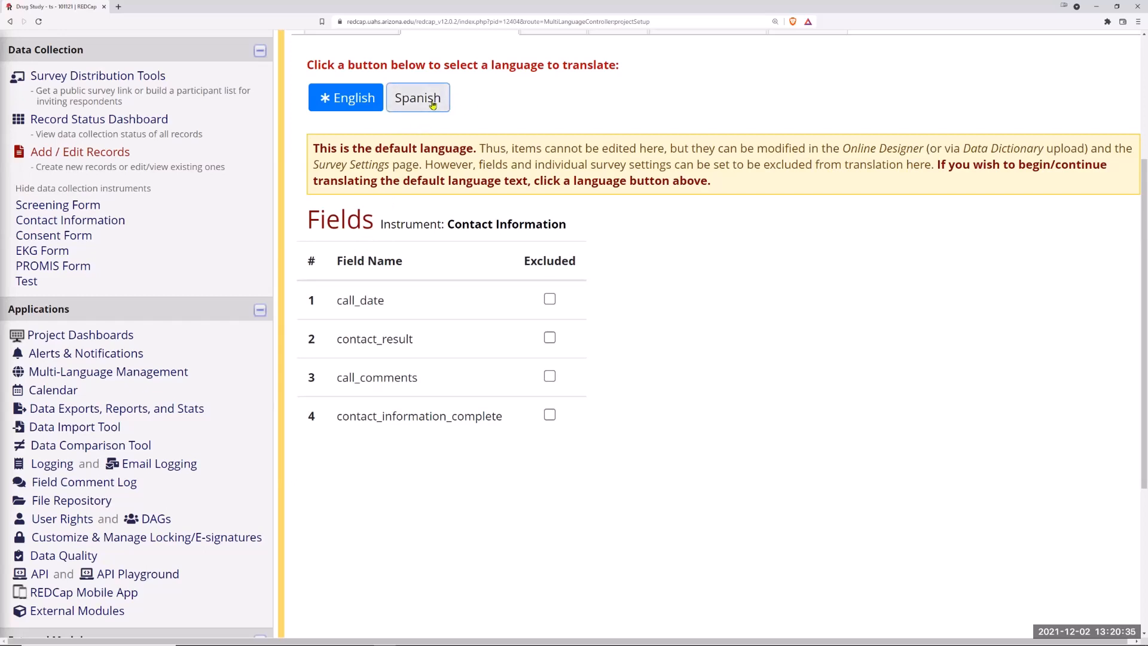
left_click(347, 102)
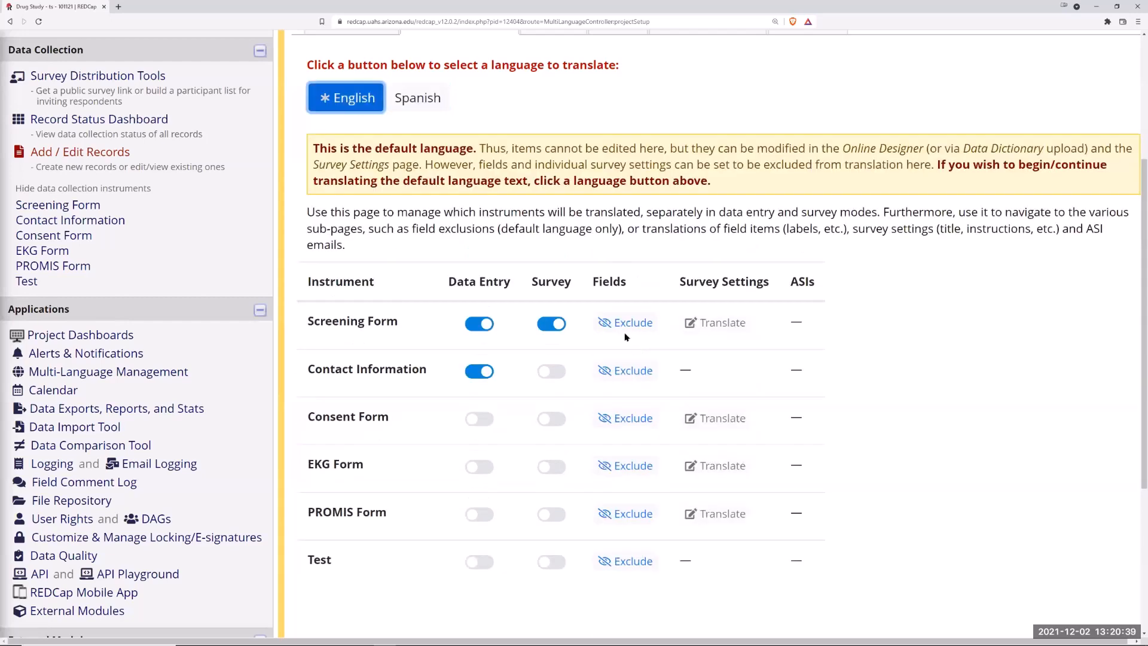
Step: Switch to Spanish, enable data entry translation for Contact Information, and open its field translations
left_click(431, 102)
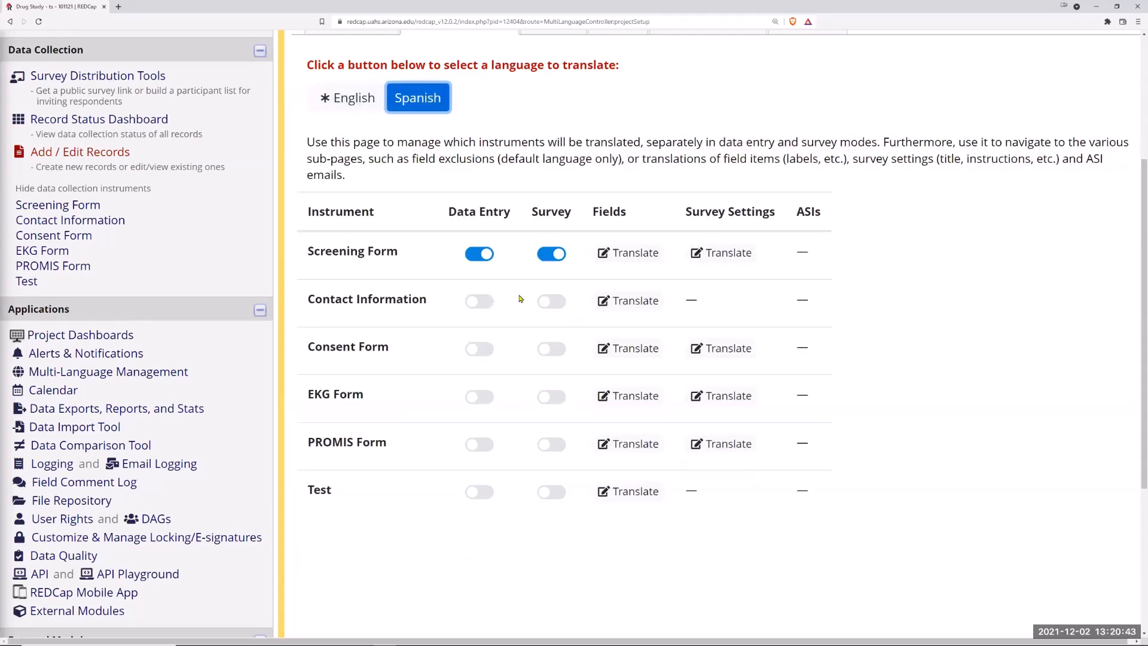
left_click(488, 302)
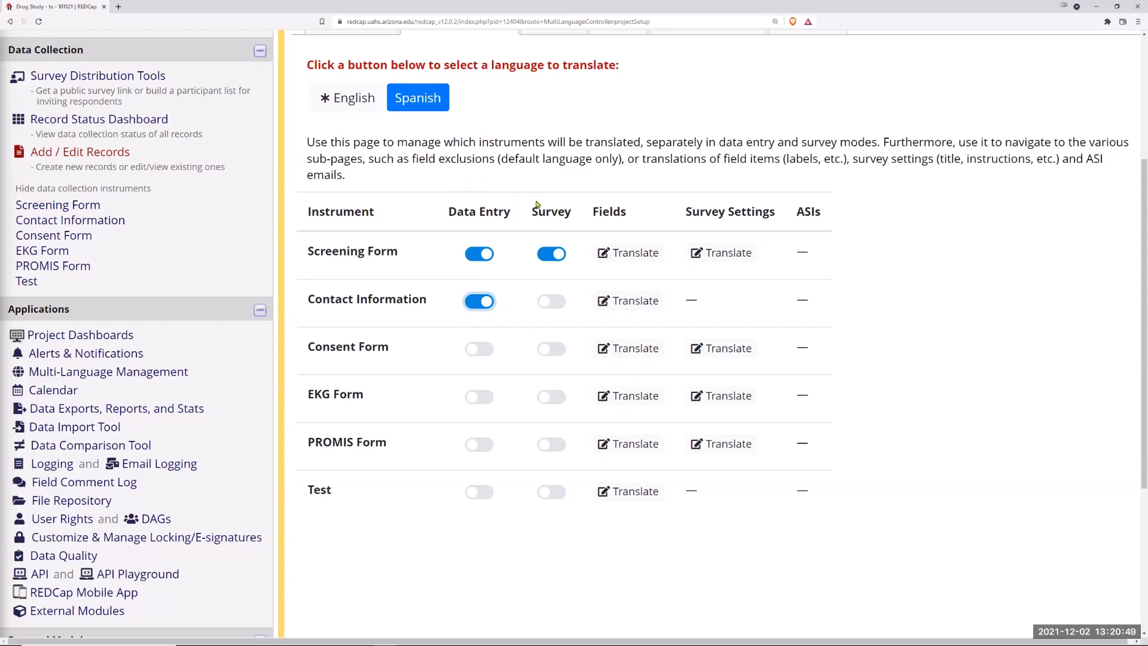
left_click(635, 305)
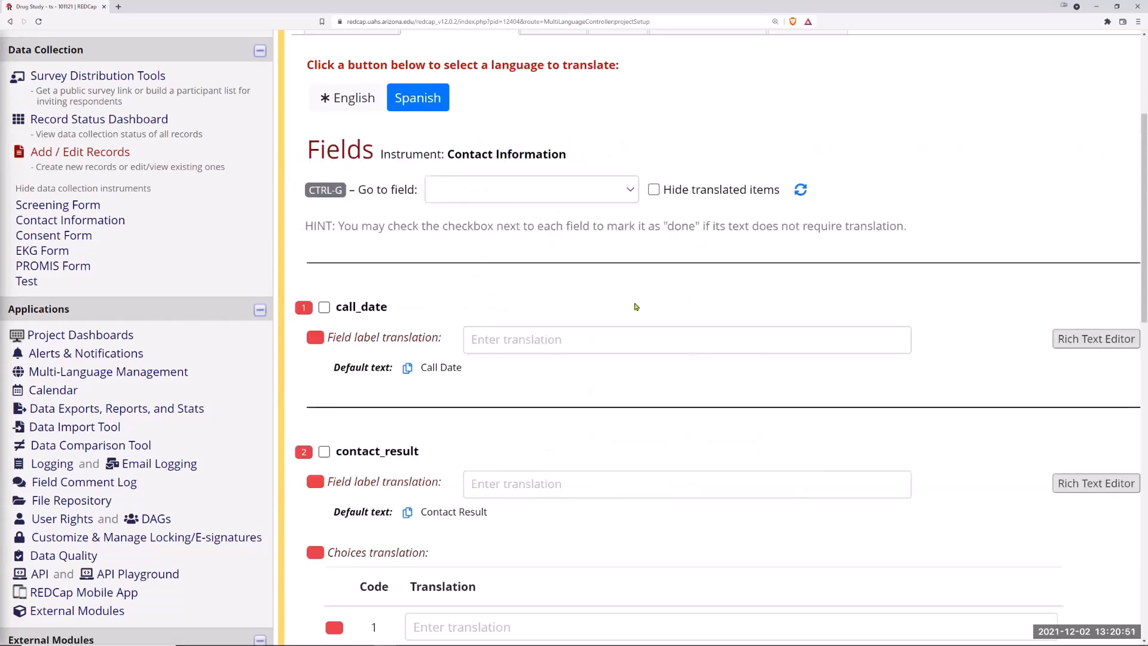
Step: Review the Contact Information field translation entries and return to the English instrument list
scroll(516, 339, "down", 6)
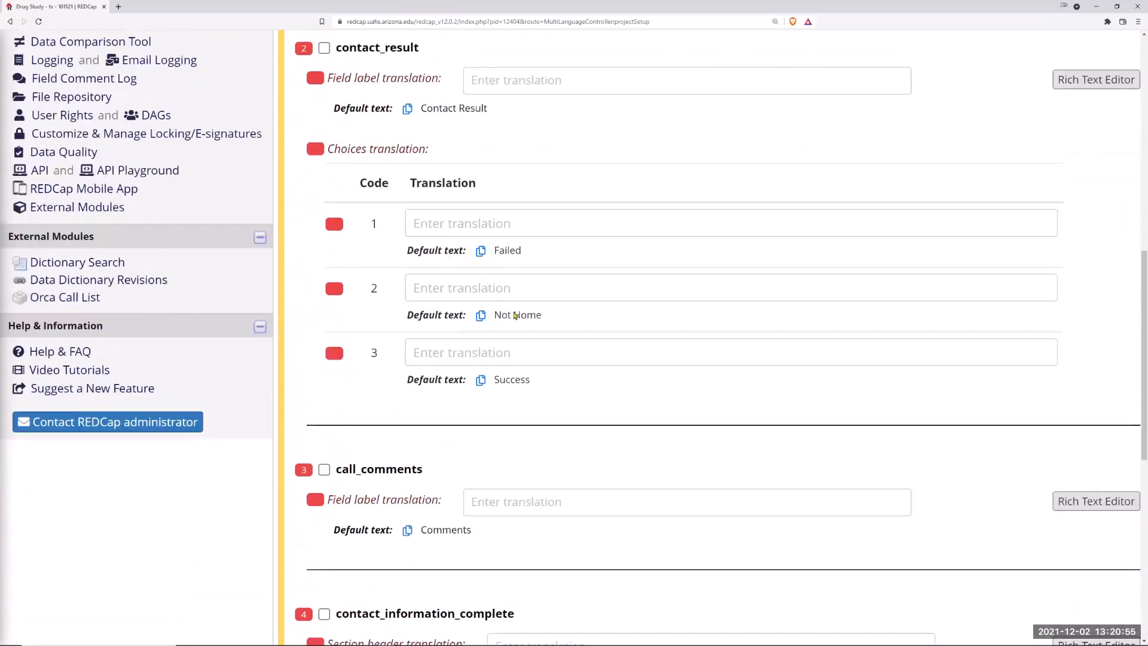
scroll(466, 245, "down", 8)
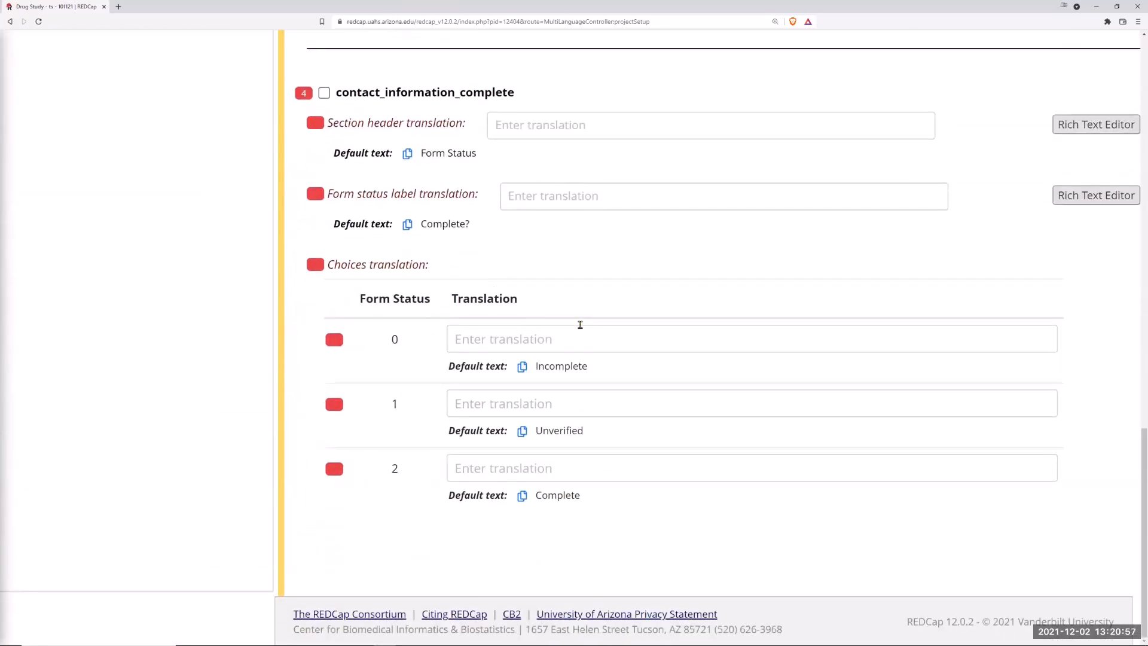
scroll(589, 320, "up", 9)
scroll(571, 320, "up", 7)
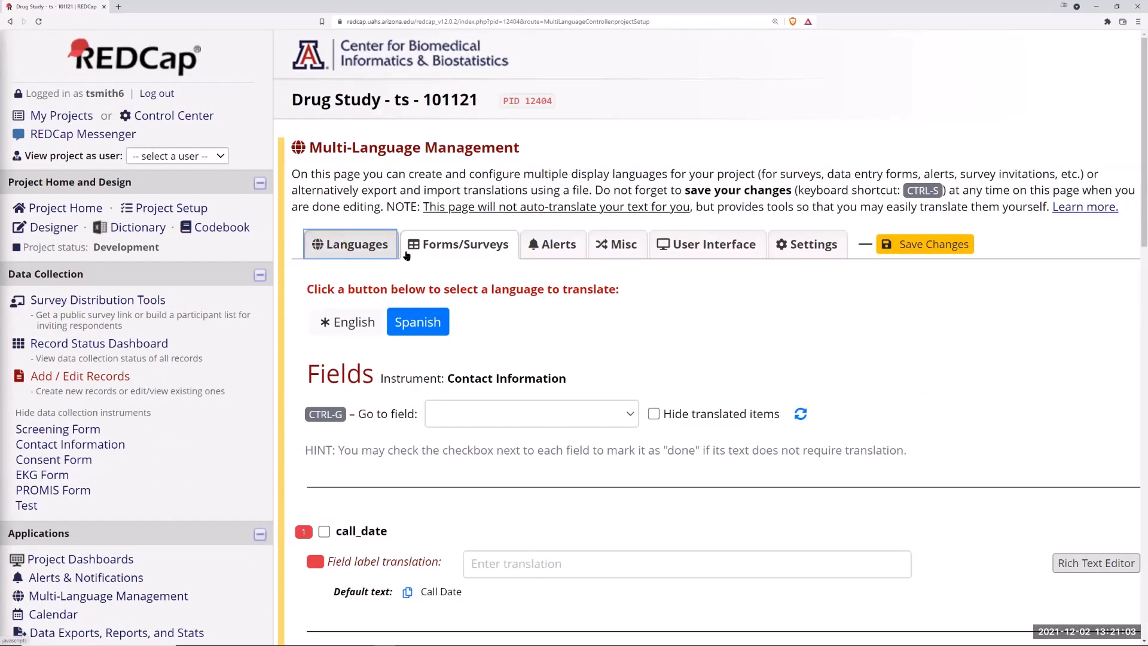
left_click(361, 329)
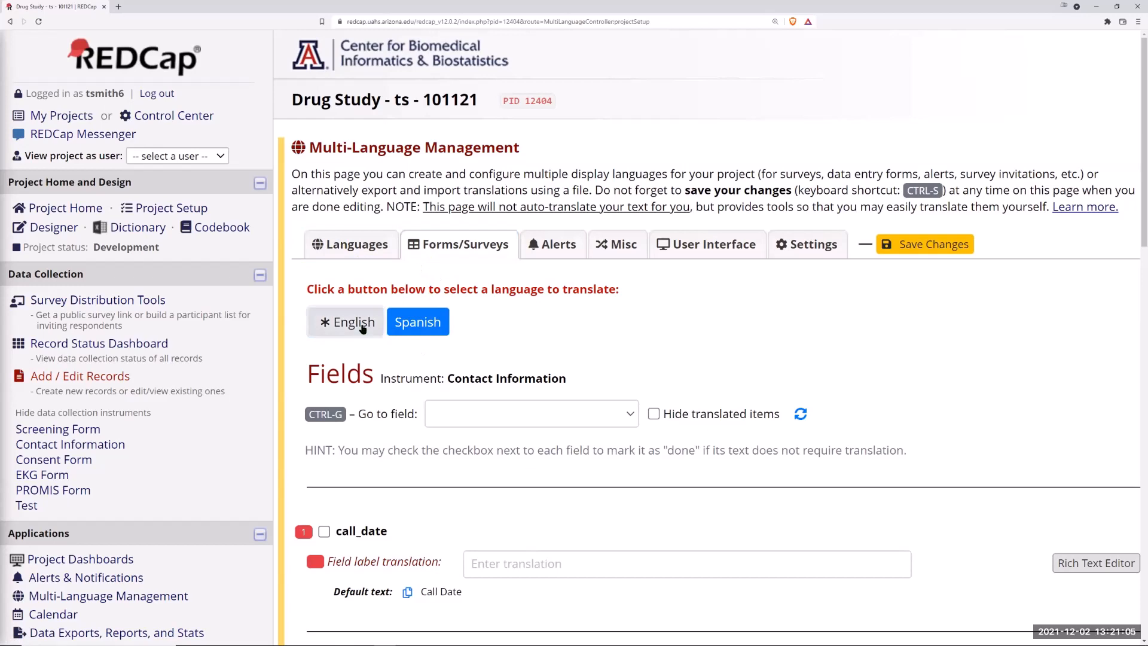
scroll(571, 335, "down", 1)
scroll(567, 335, "down", 3)
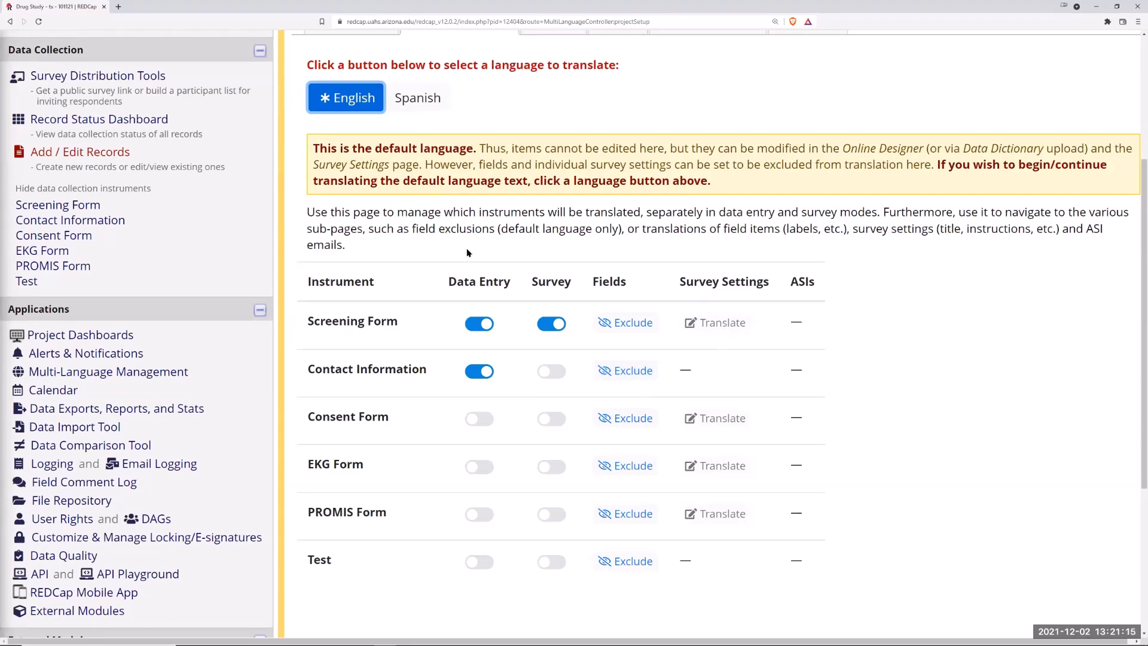
Step: Switch to Spanish, enable data entry translation for the EKG Form, and open its field translations
left_click(419, 102)
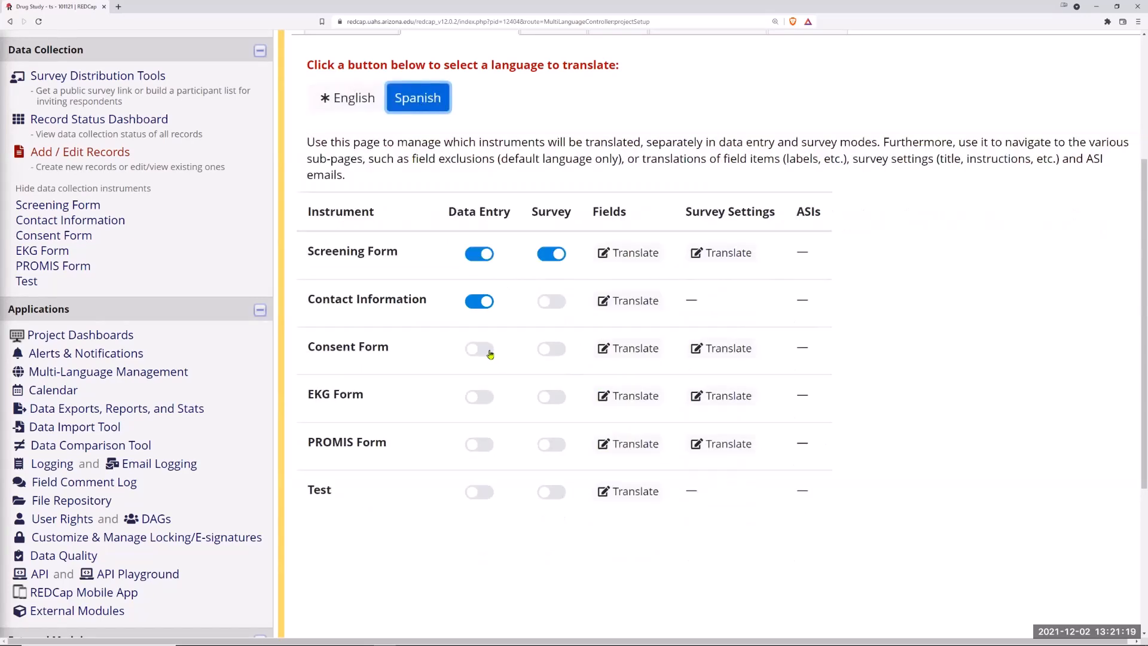
left_click(484, 400)
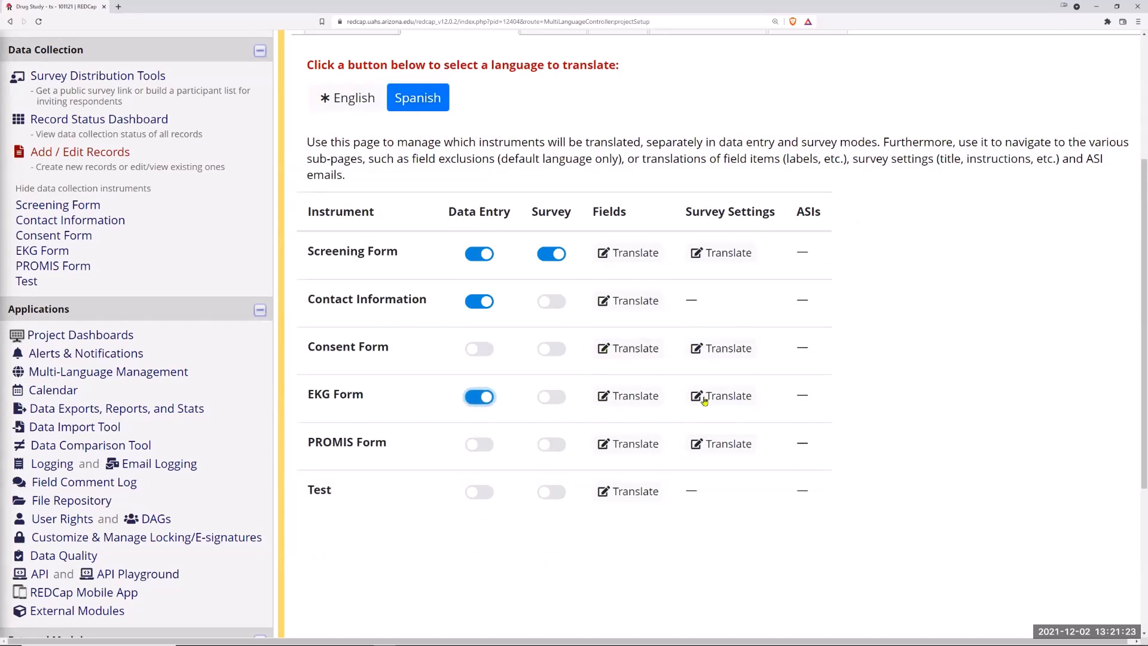
left_click(639, 399)
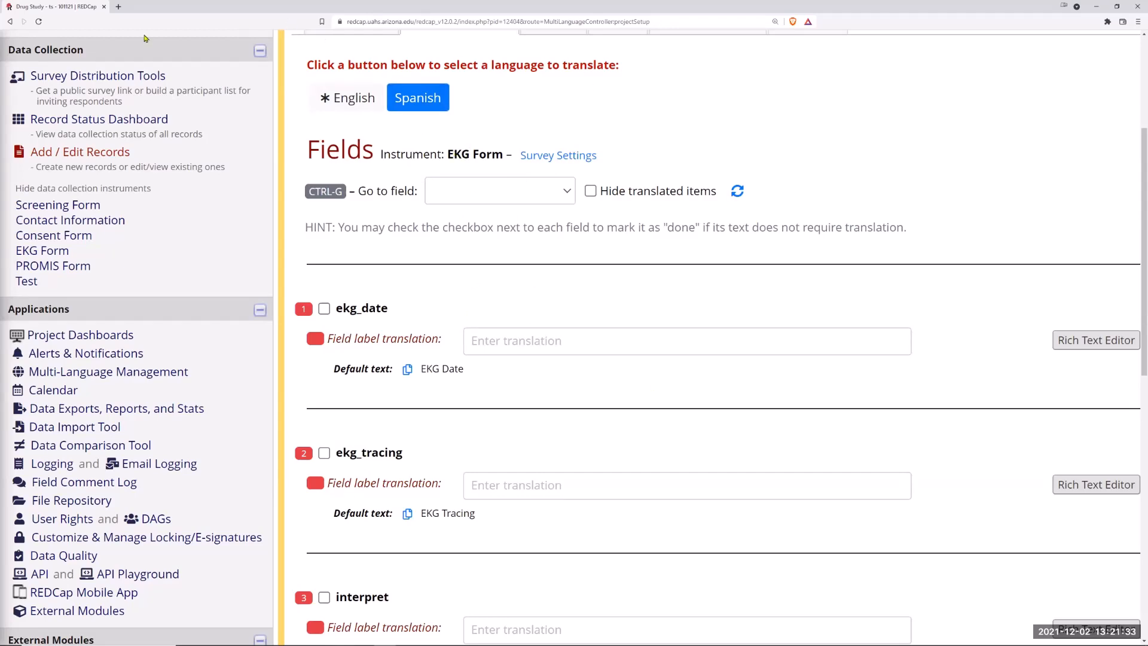
Step: Open the EKG Form's survey settings translations and review the survey title and prompt fields
scroll(534, 278, "up", 4)
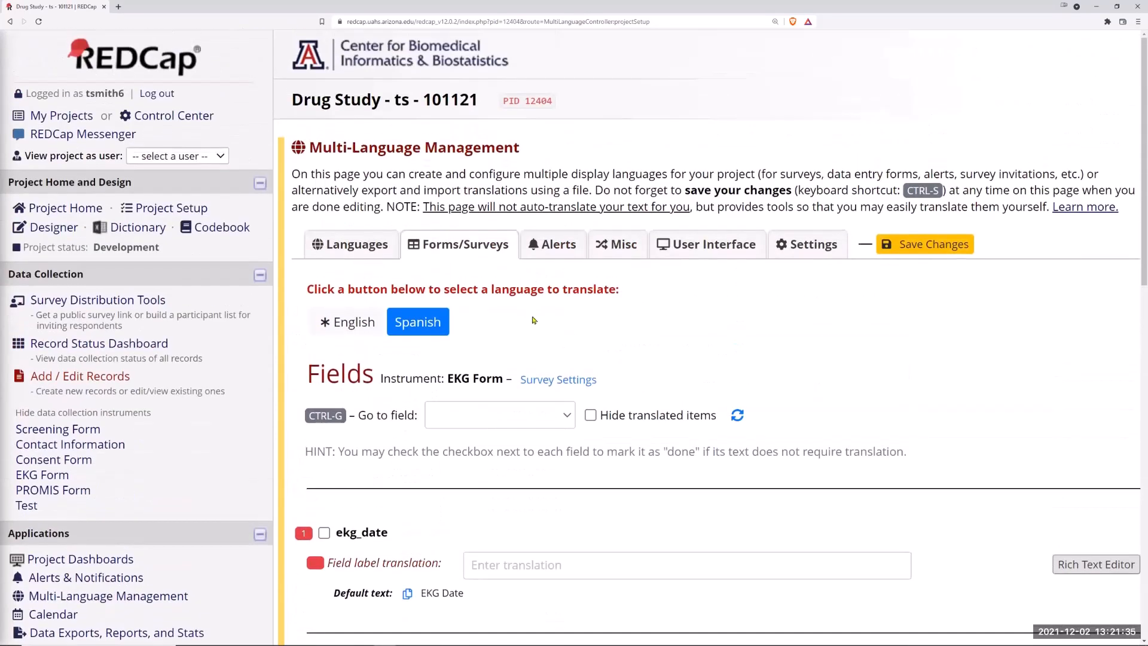
left_click(564, 389)
scroll(718, 377, "down", 8)
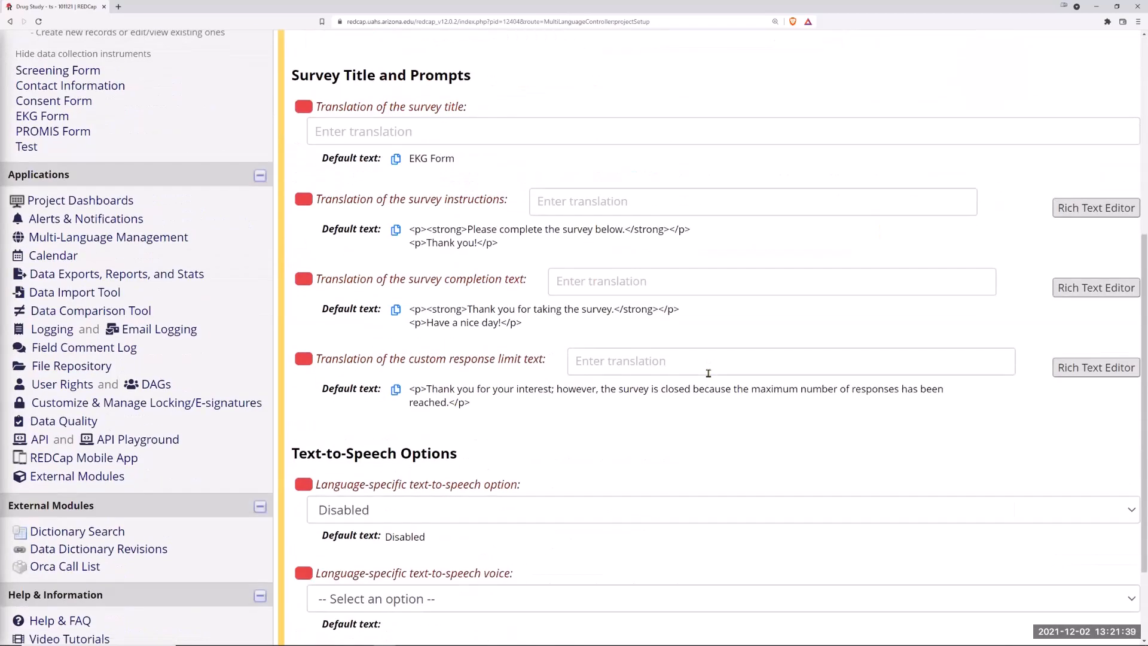
scroll(699, 353, "up", 6)
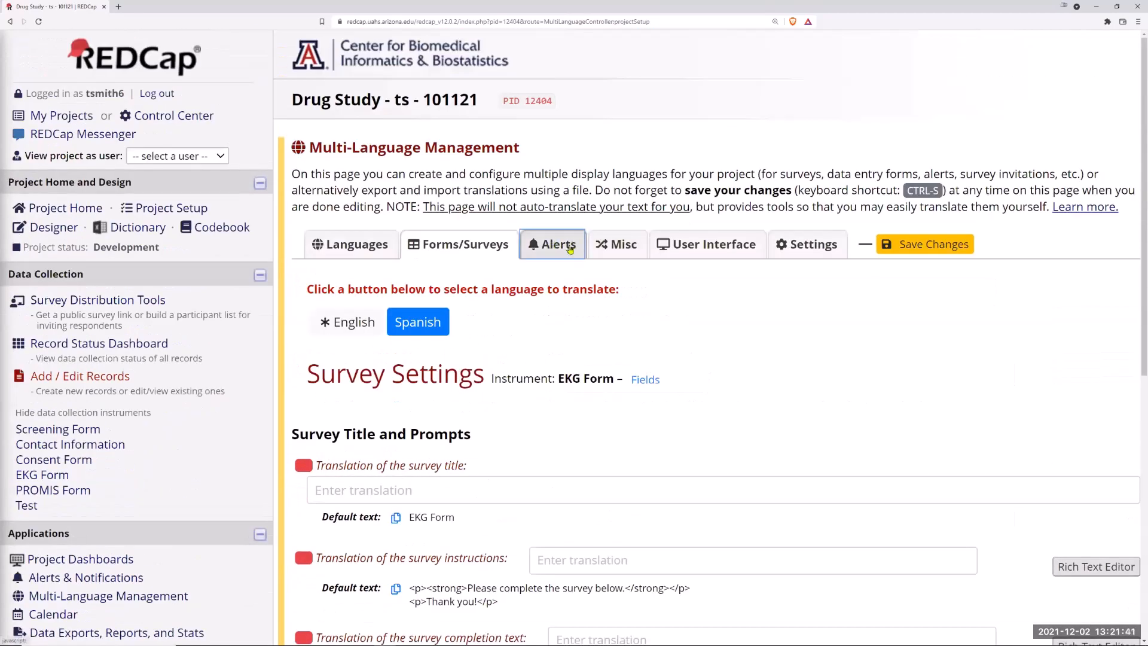
Step: Open the Spanish alert translations and select the email subject translation box
left_click(570, 249)
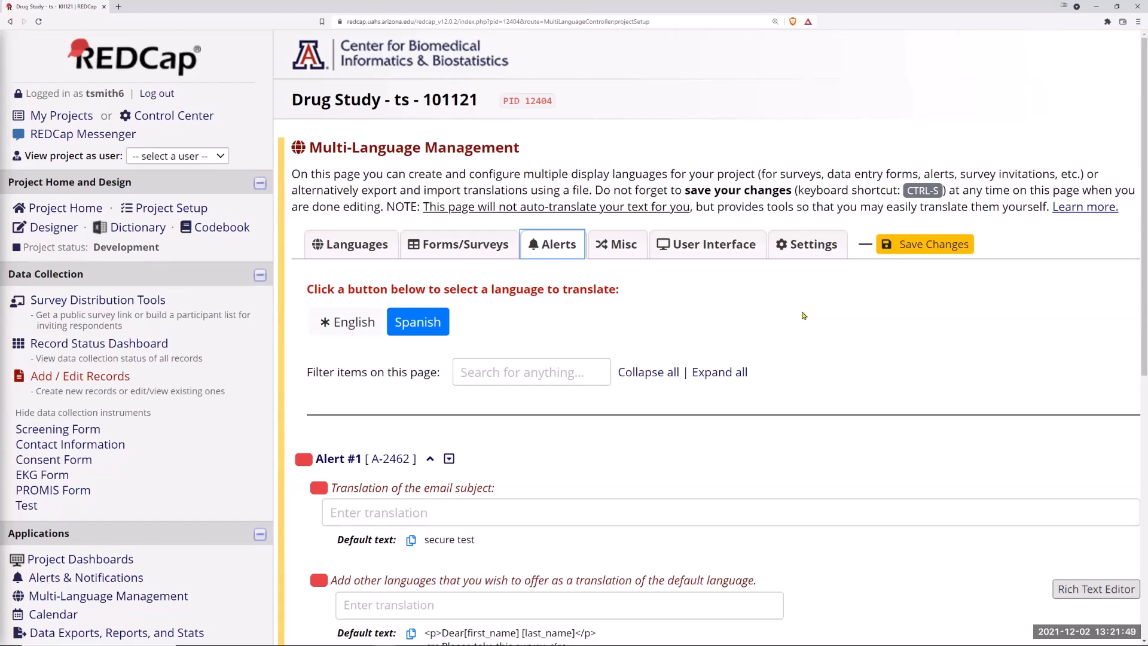
scroll(599, 296, "down", 5)
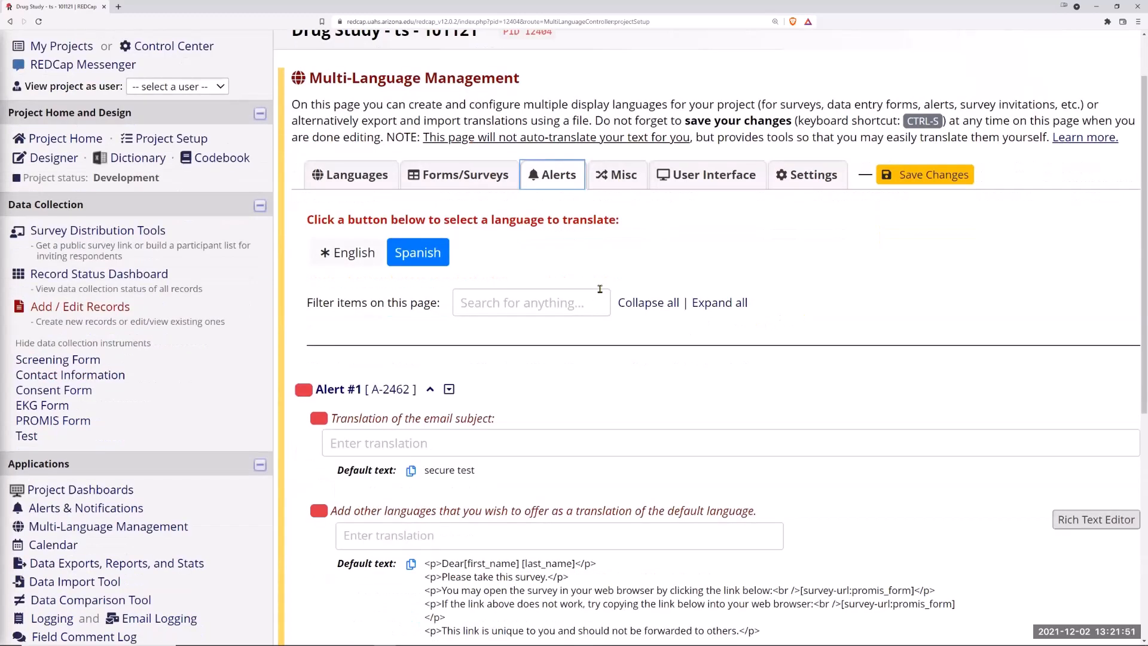
scroll(406, 138, "up", 3)
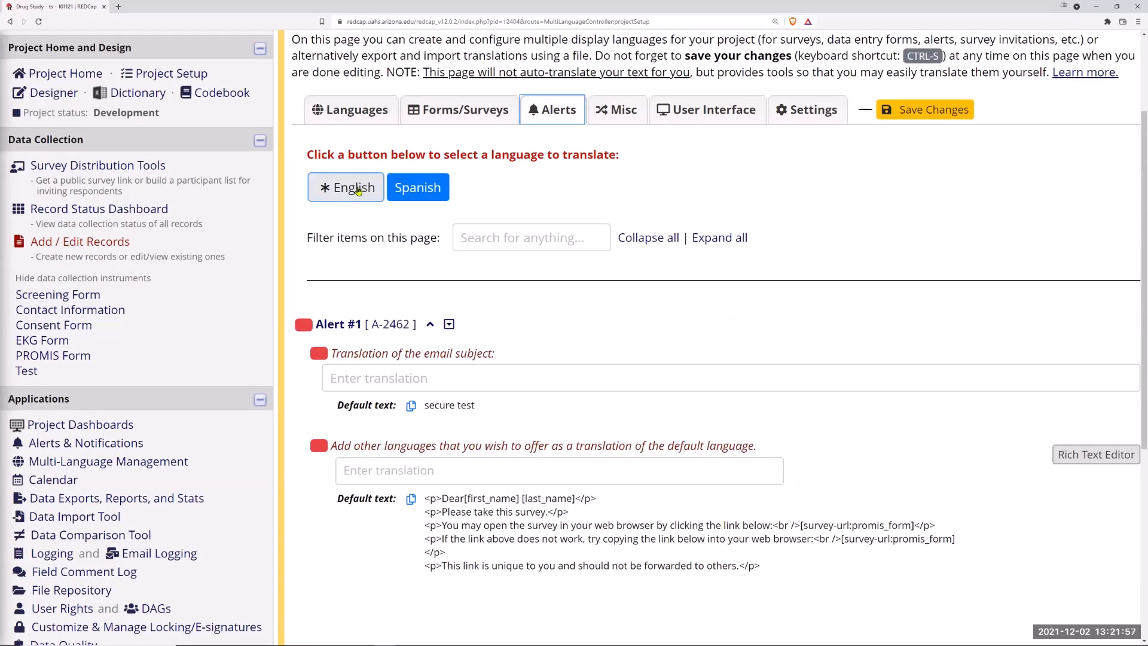
left_click(445, 379)
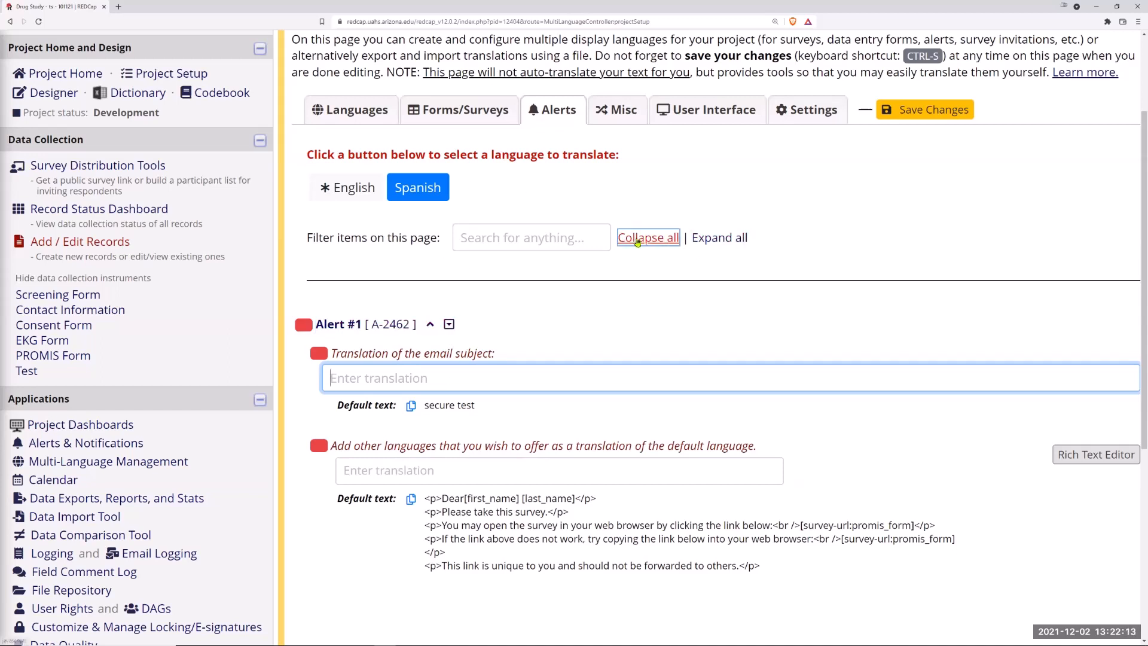
Step: Leave the page for the Record Status Dashboard and open Subject 2's EKG Form
left_click(74, 209)
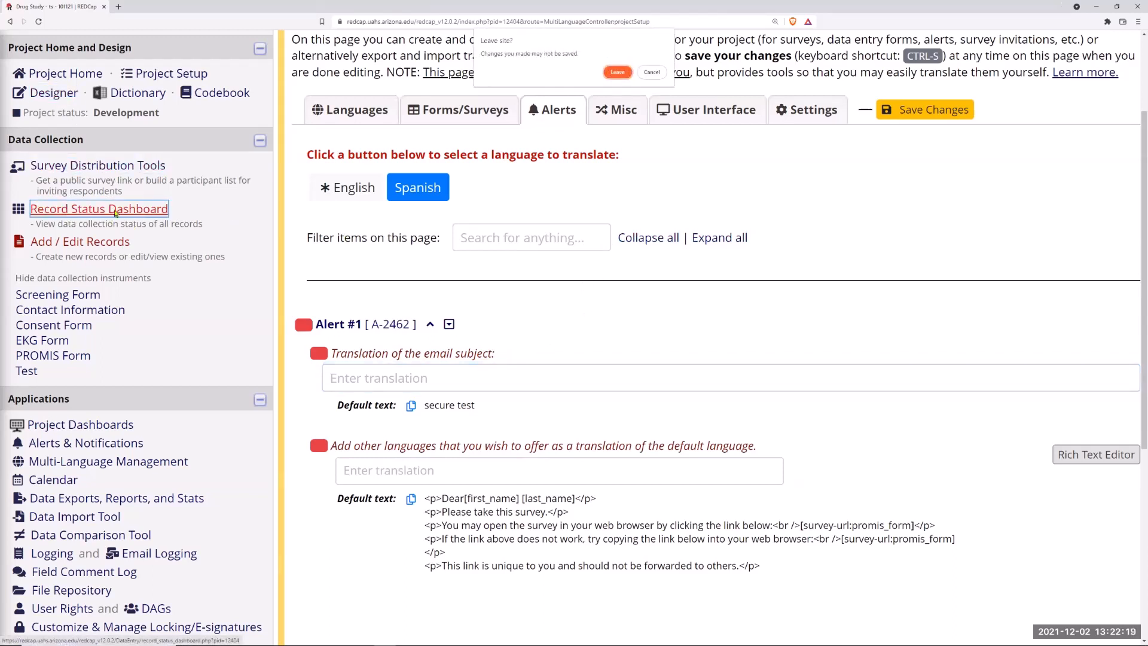
left_click(619, 72)
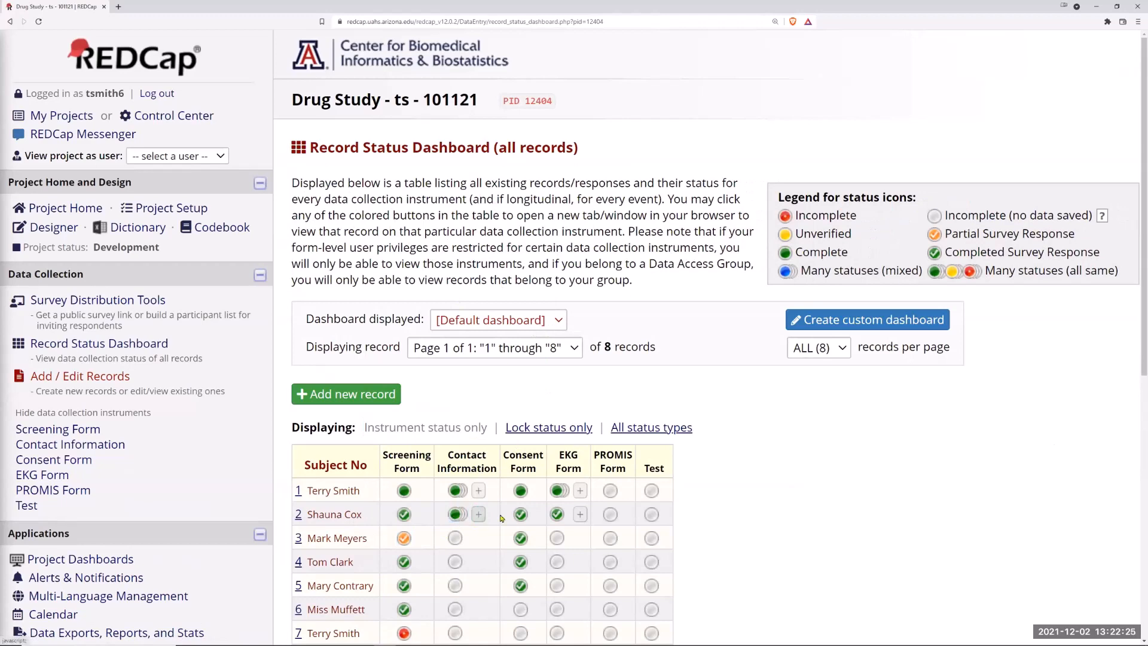
left_click(556, 515)
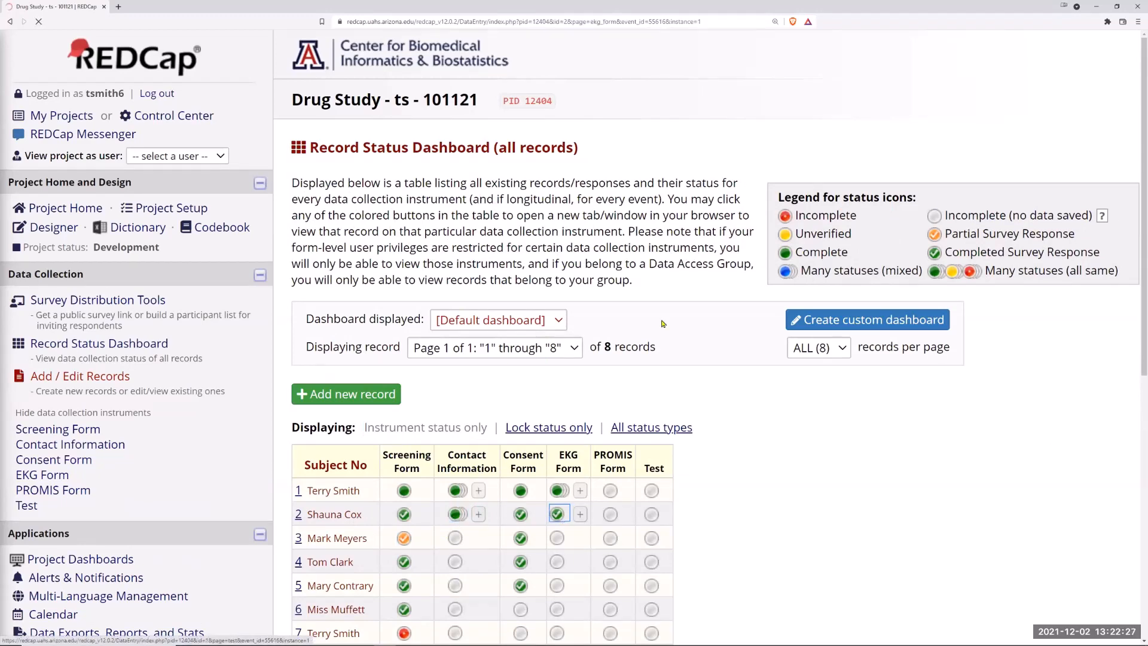
left_click(521, 243)
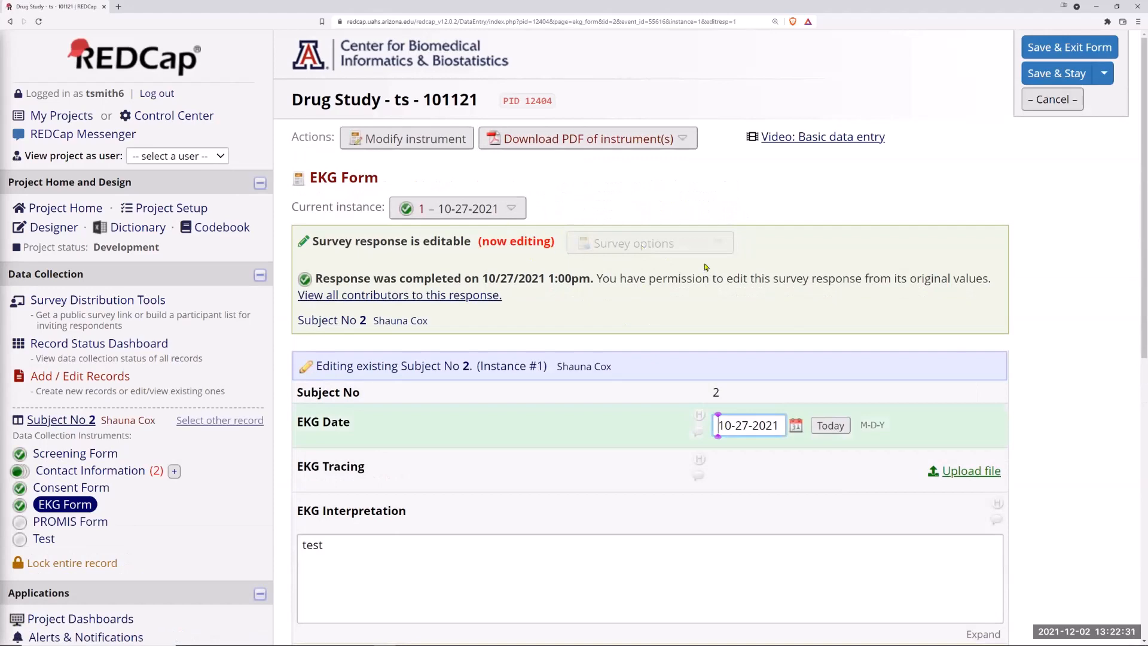
Step: Return to the Record Status Dashboard and open Subject 3's EKG Form
left_click(90, 345)
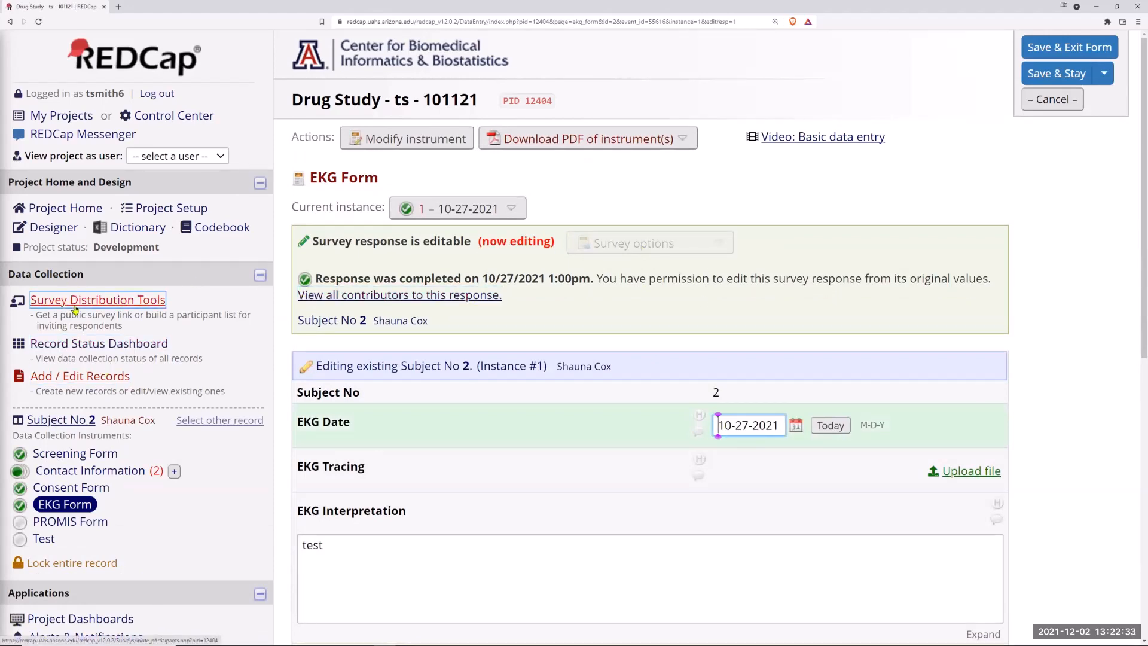
left_click(97, 345)
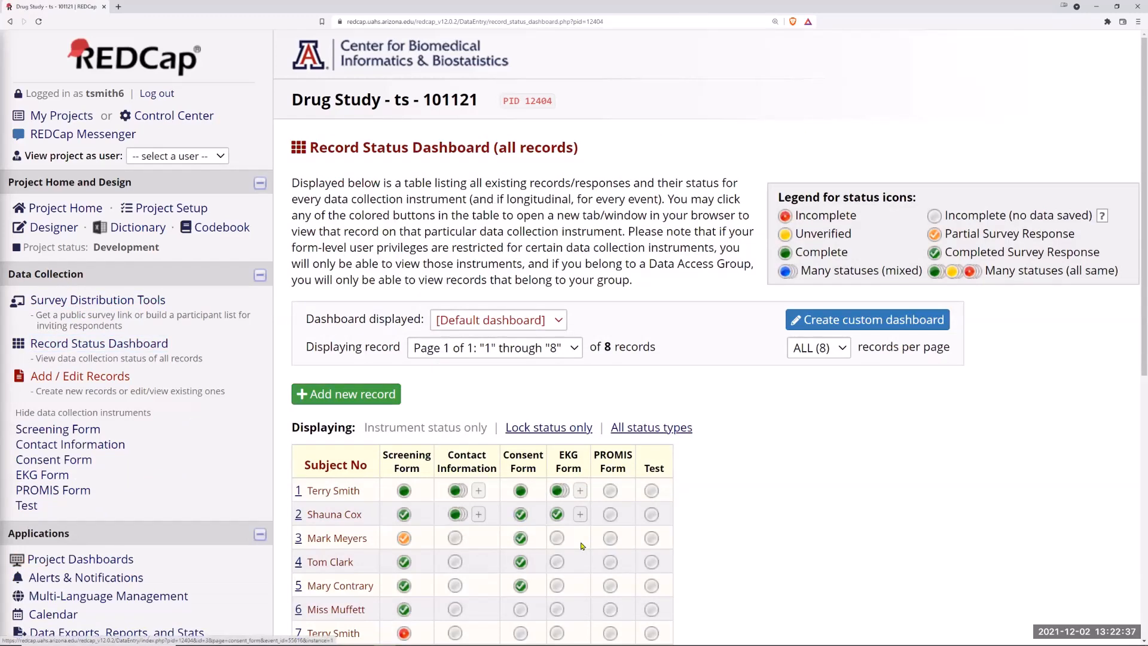
left_click(557, 538)
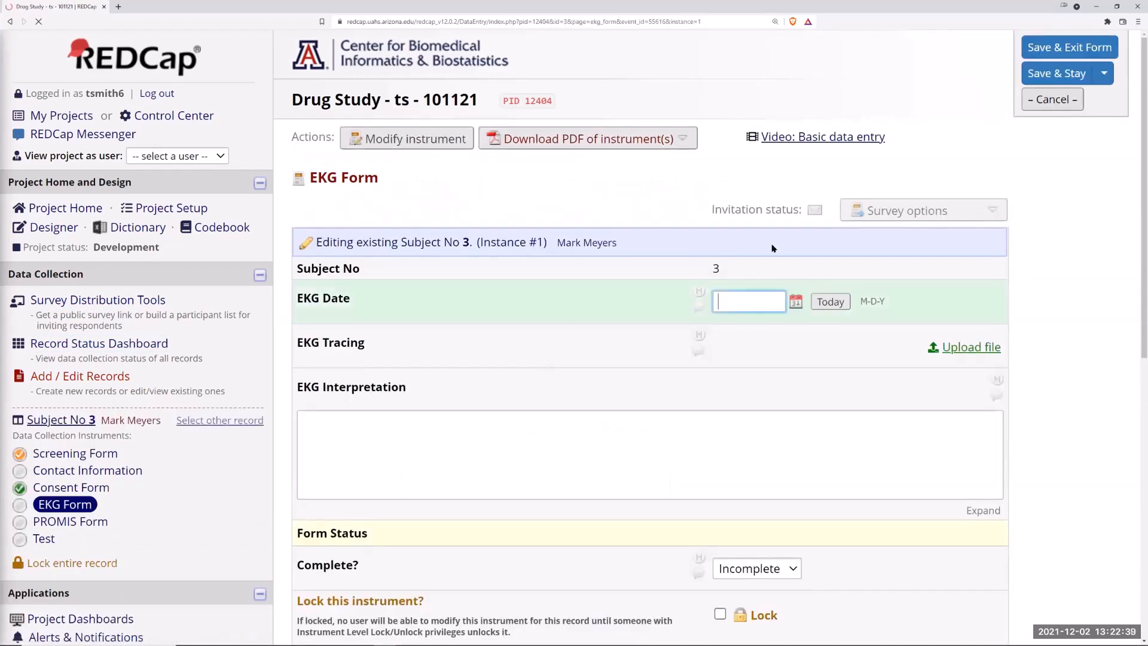
Step: Save Subject 3's EKG Form, open its survey invitation composer from the survey options, and close it
left_click(885, 210)
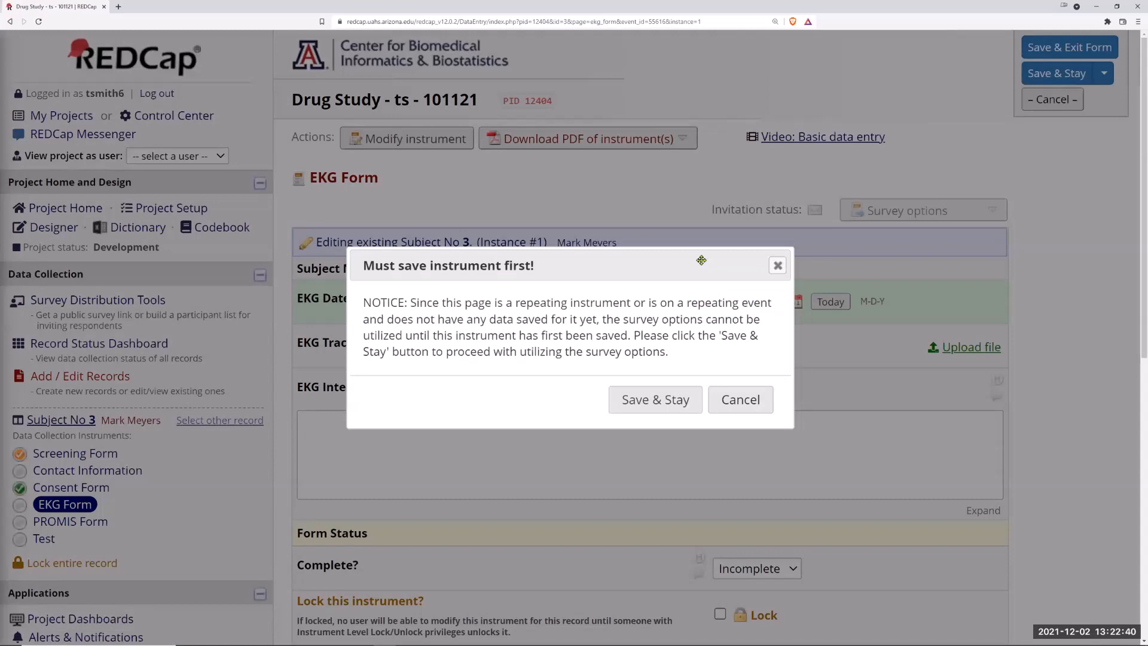
left_click(656, 397)
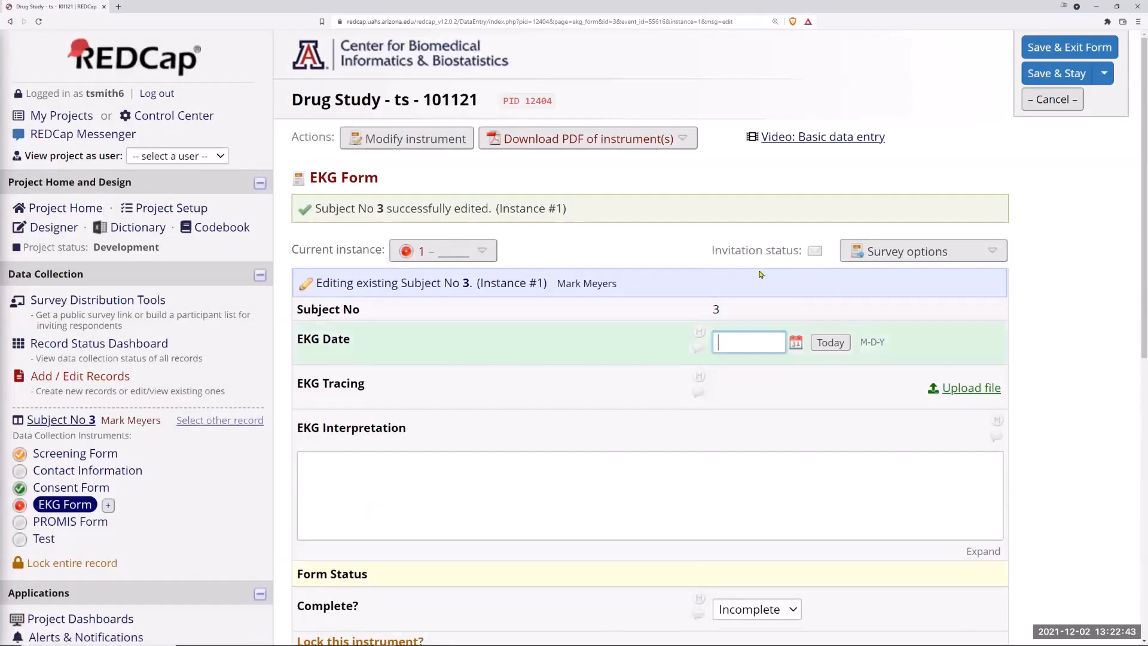
left_click(874, 253)
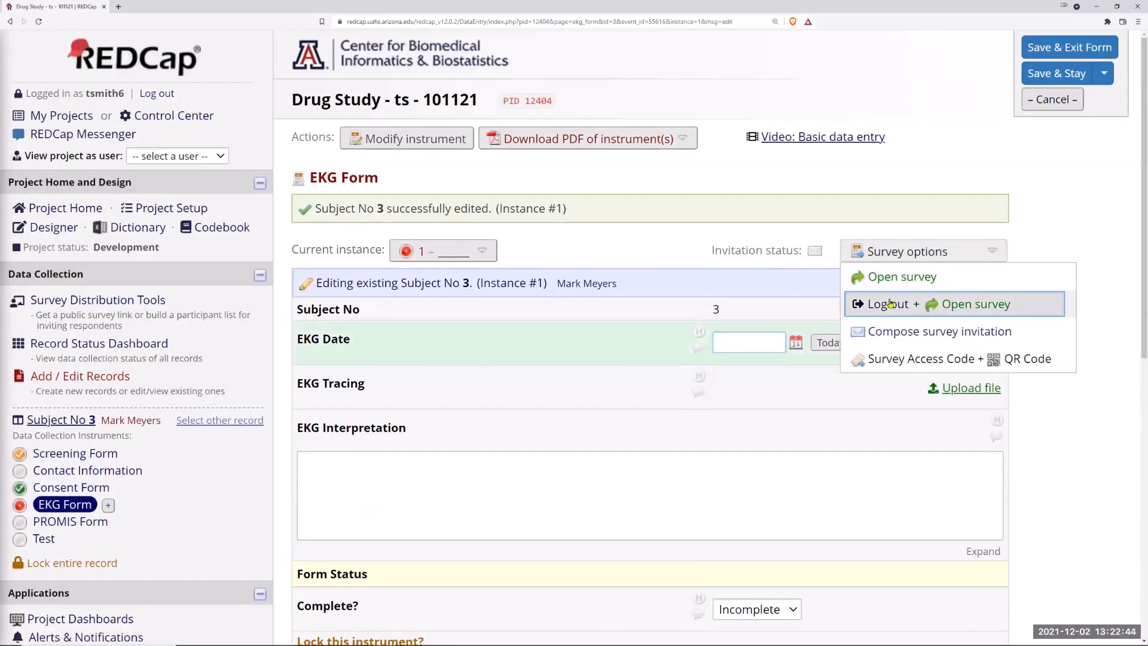
left_click(888, 332)
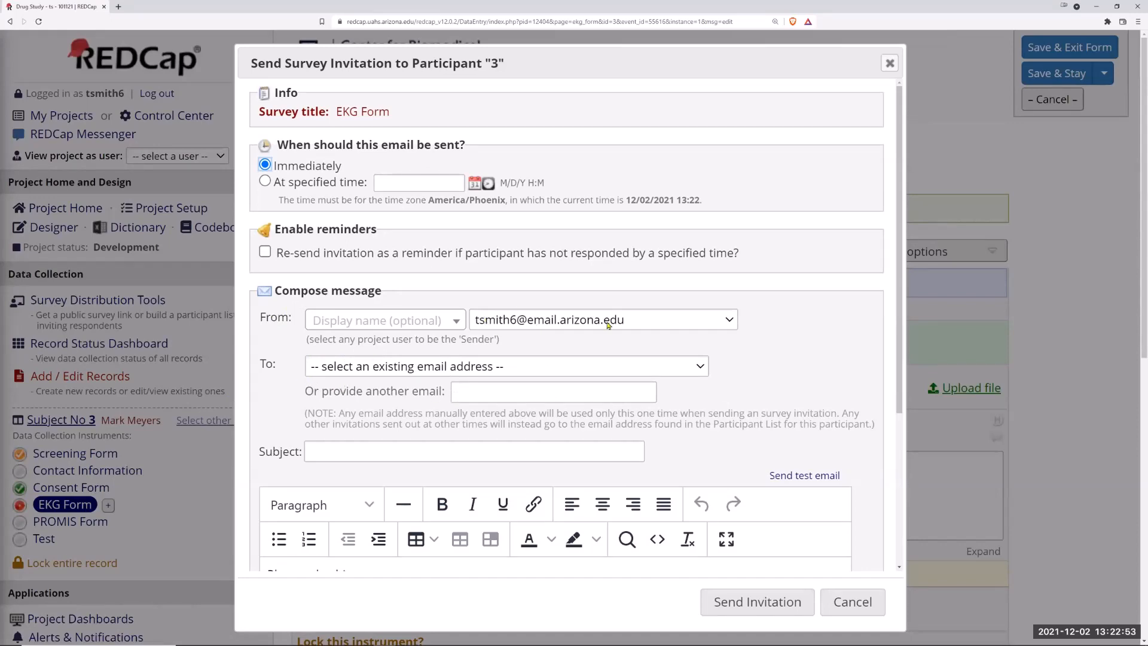
left_click(890, 63)
Step: Open Multi-Language Management and view the Misc translations for Spanish
scroll(101, 511, "down", 6)
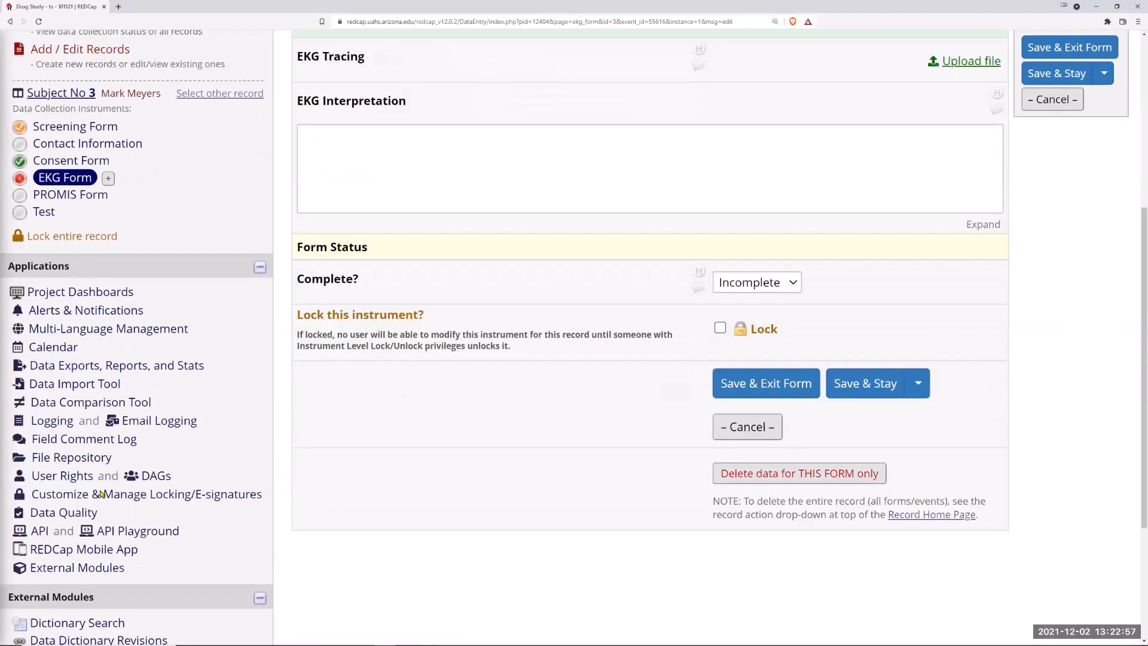
left_click(72, 252)
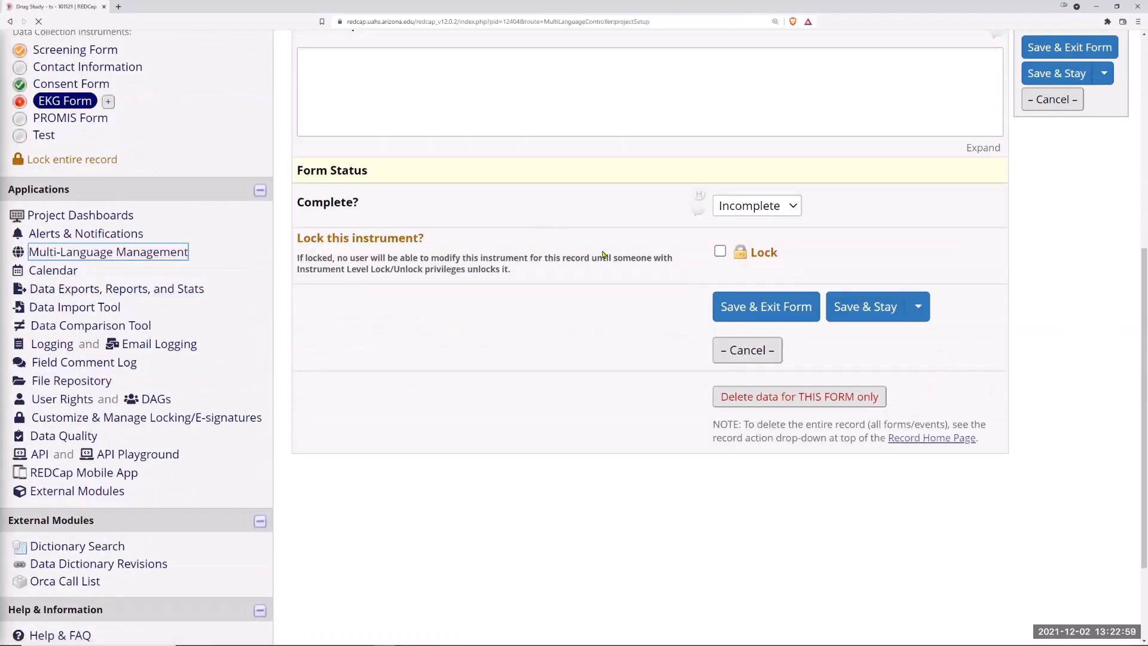
left_click(615, 248)
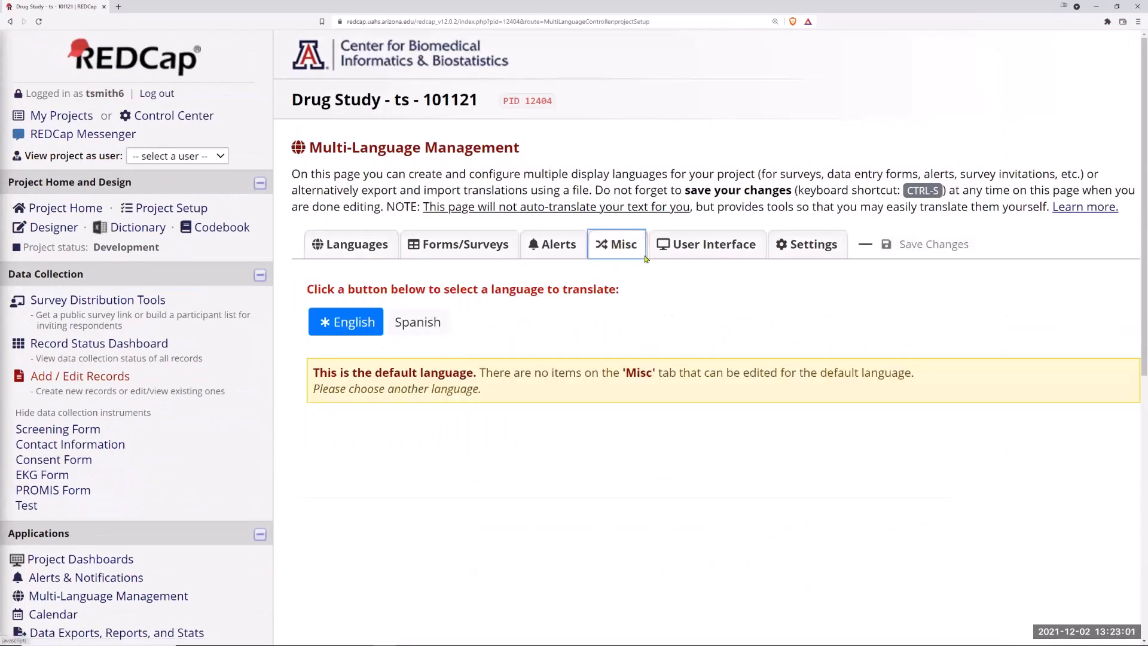
left_click(417, 323)
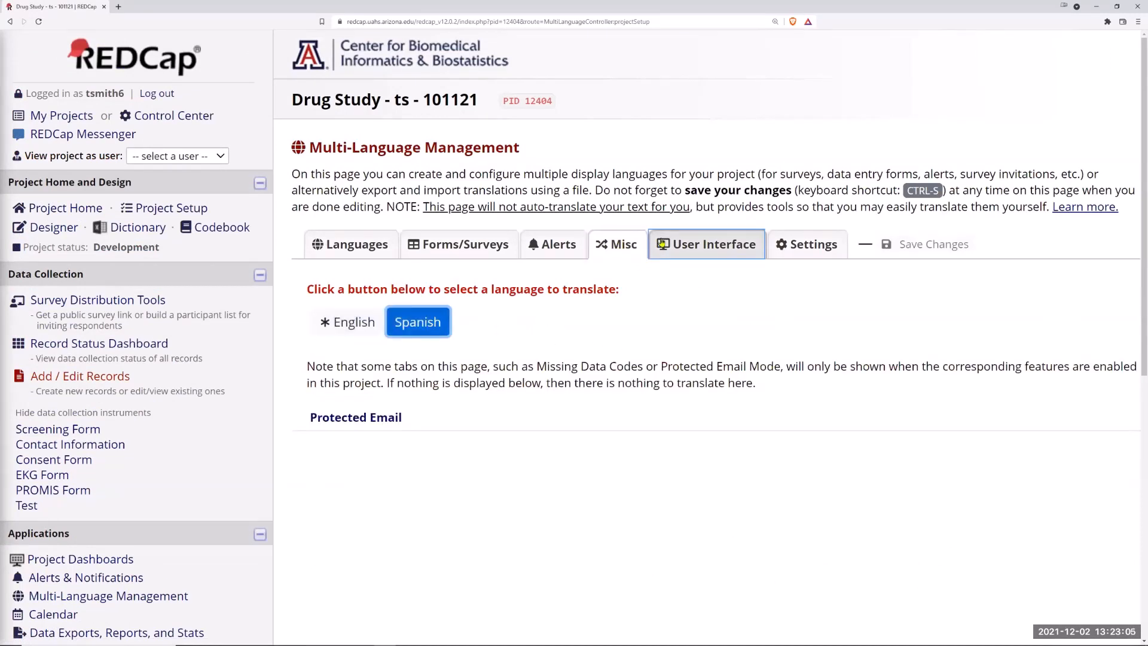
Step: Open the Spanish User Interface translations and scroll through the Common controls, dialog and miscellaneous elements
left_click(714, 244)
scroll(629, 319, "down", 5)
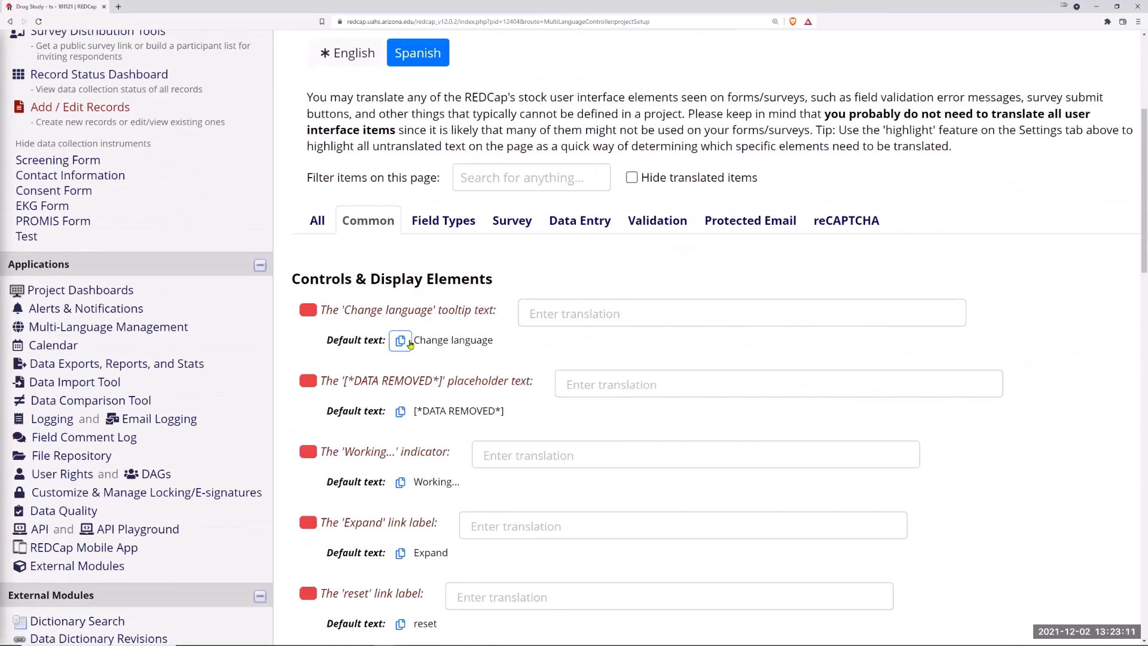
scroll(465, 316, "down", 10)
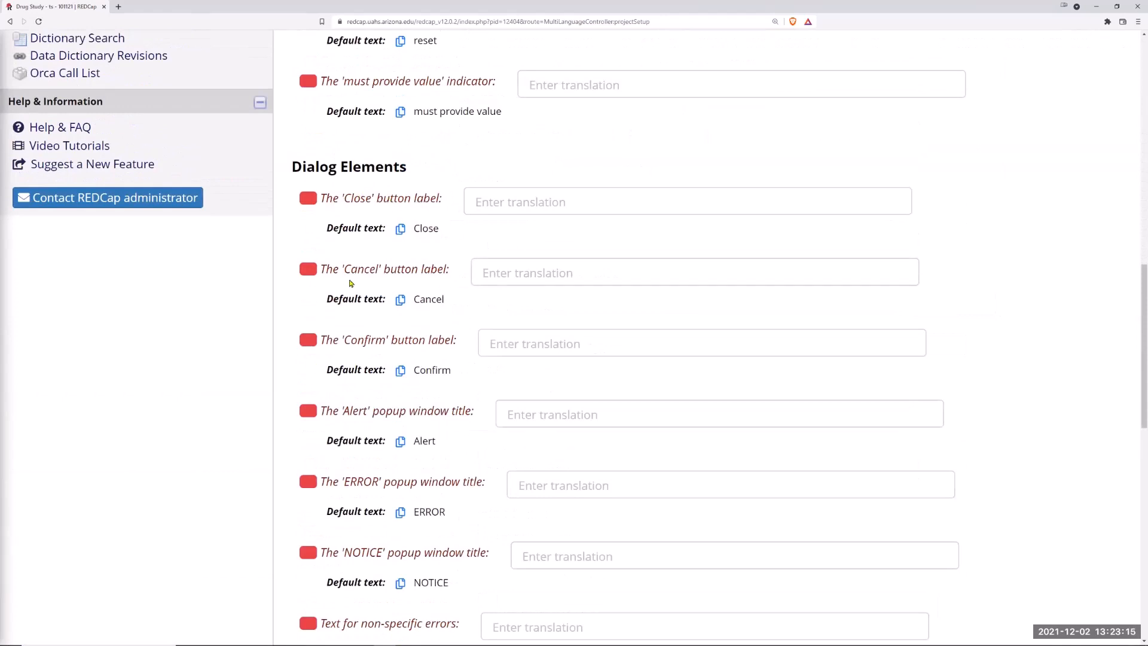
scroll(401, 369, "down", 5)
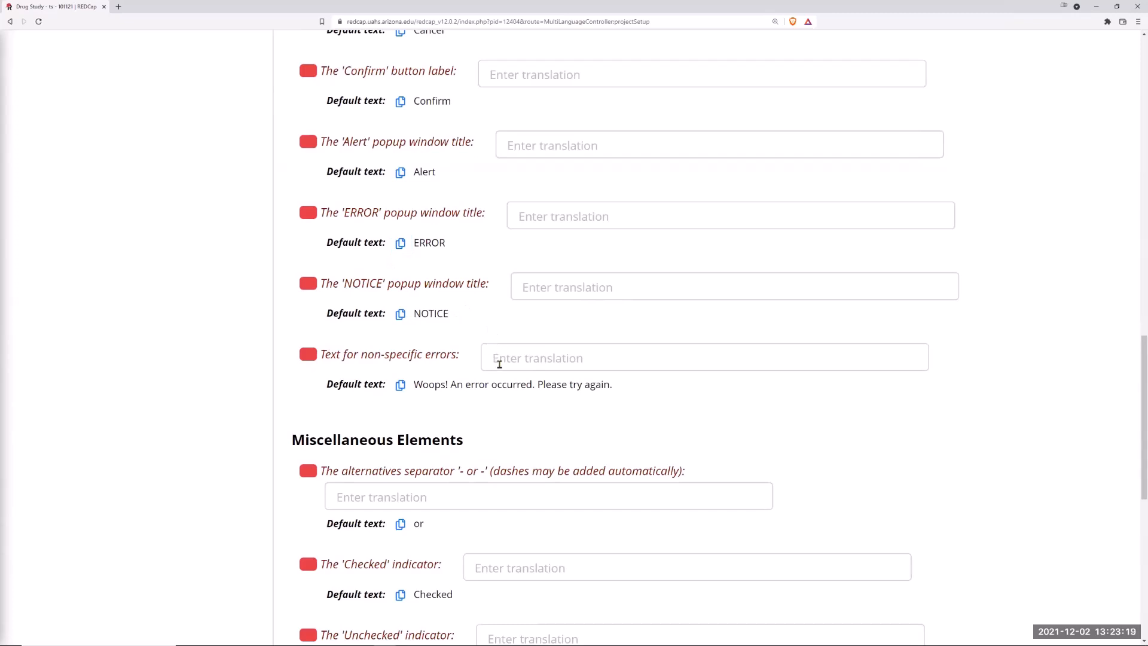
scroll(500, 364, "down", 2)
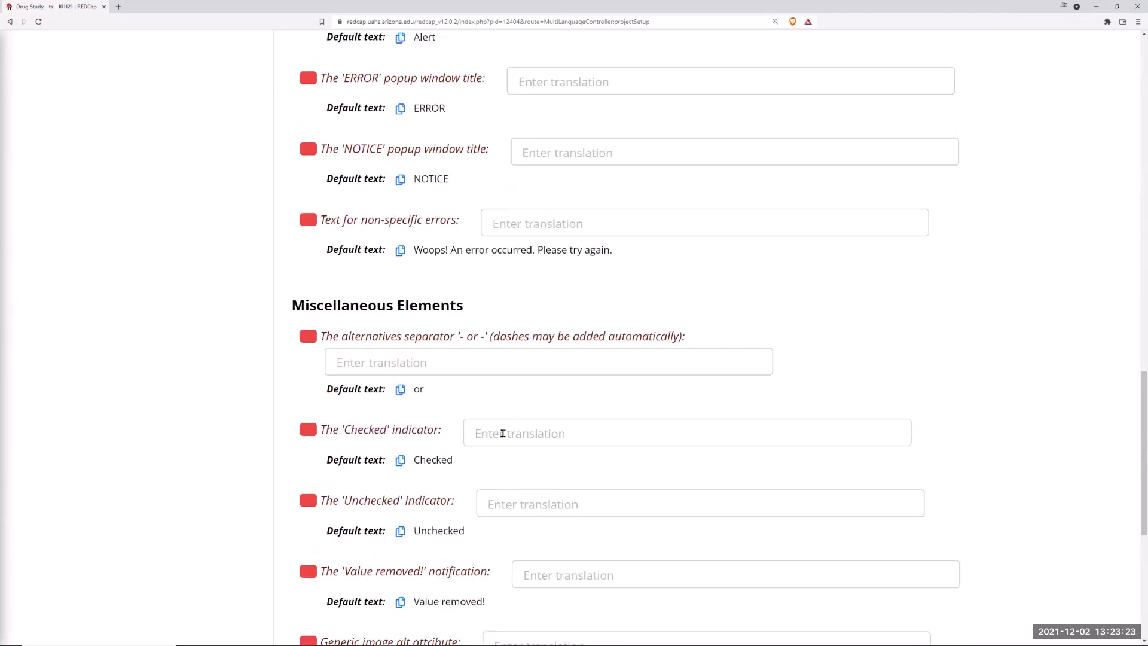
scroll(503, 433, "down", 4)
scroll(504, 432, "down", 2)
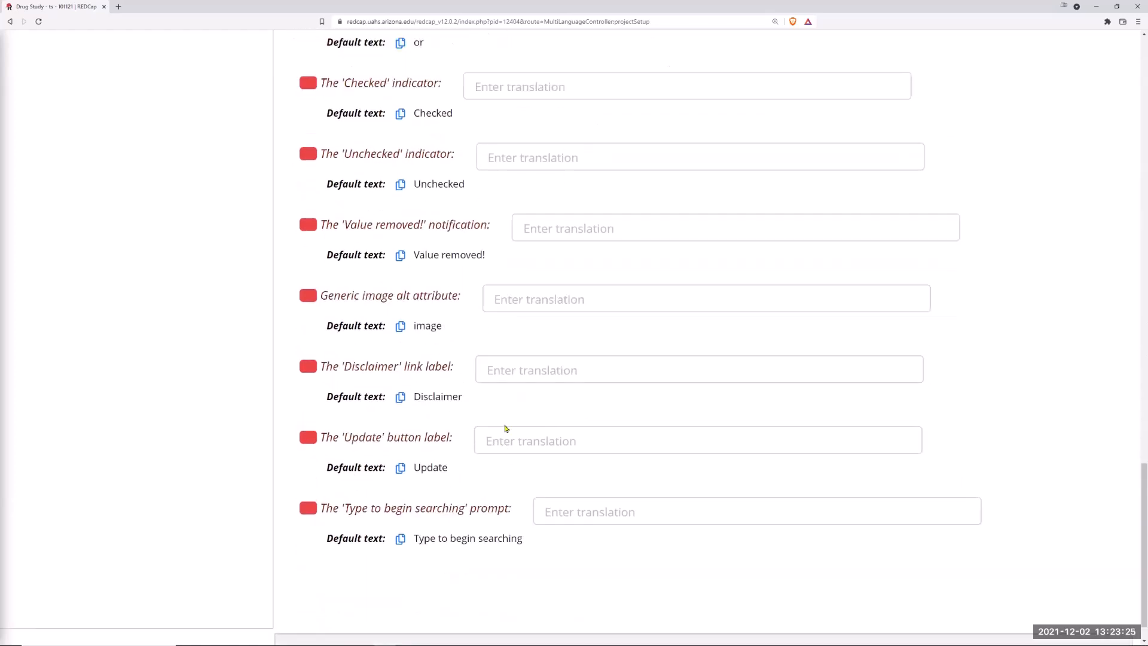
scroll(532, 426, "up", 7)
scroll(532, 426, "up", 4)
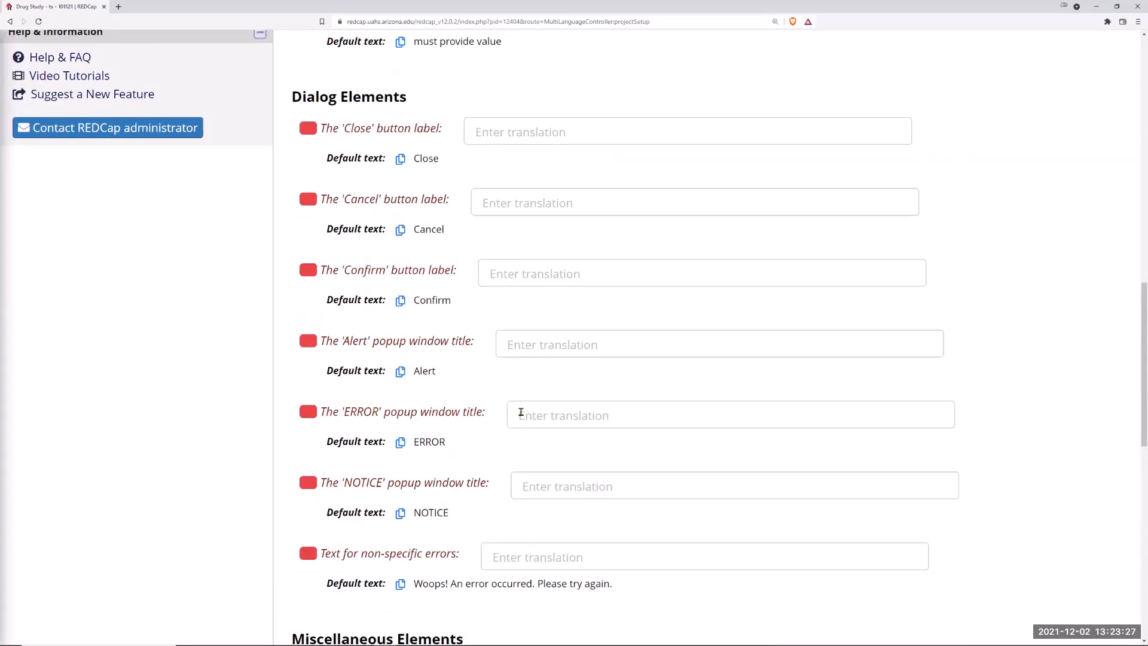
scroll(382, 224, "up", 3)
scroll(382, 224, "up", 1)
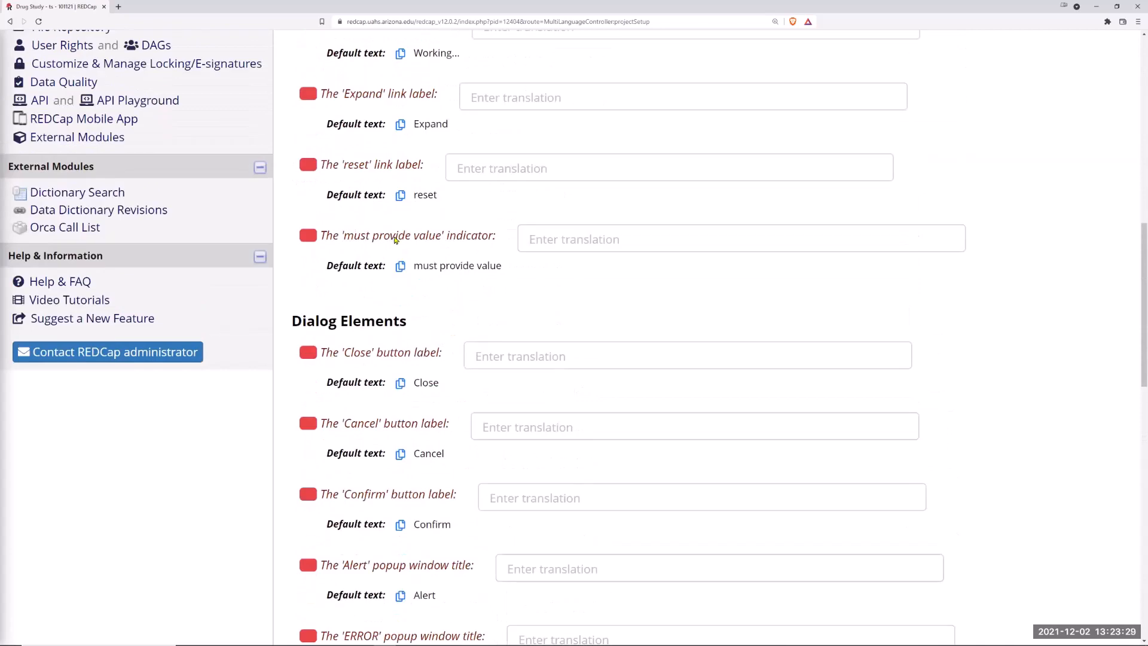
Step: Select the 'must provide value' indicator translation box and scroll back up to the category list
left_click(543, 240)
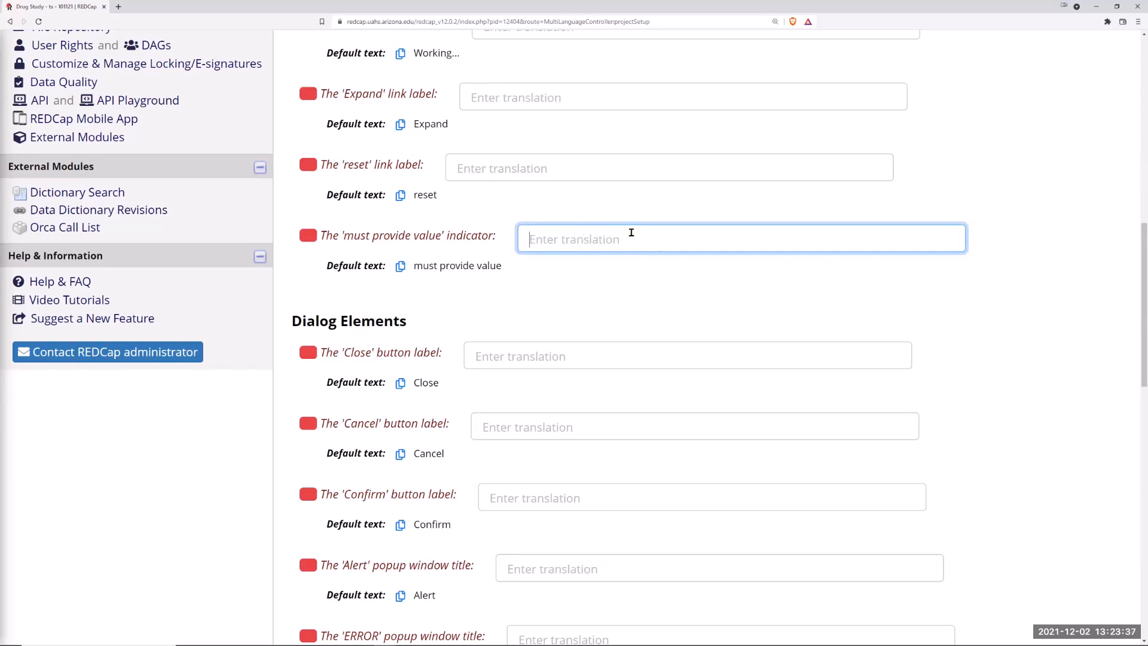
scroll(497, 168, "up", 2)
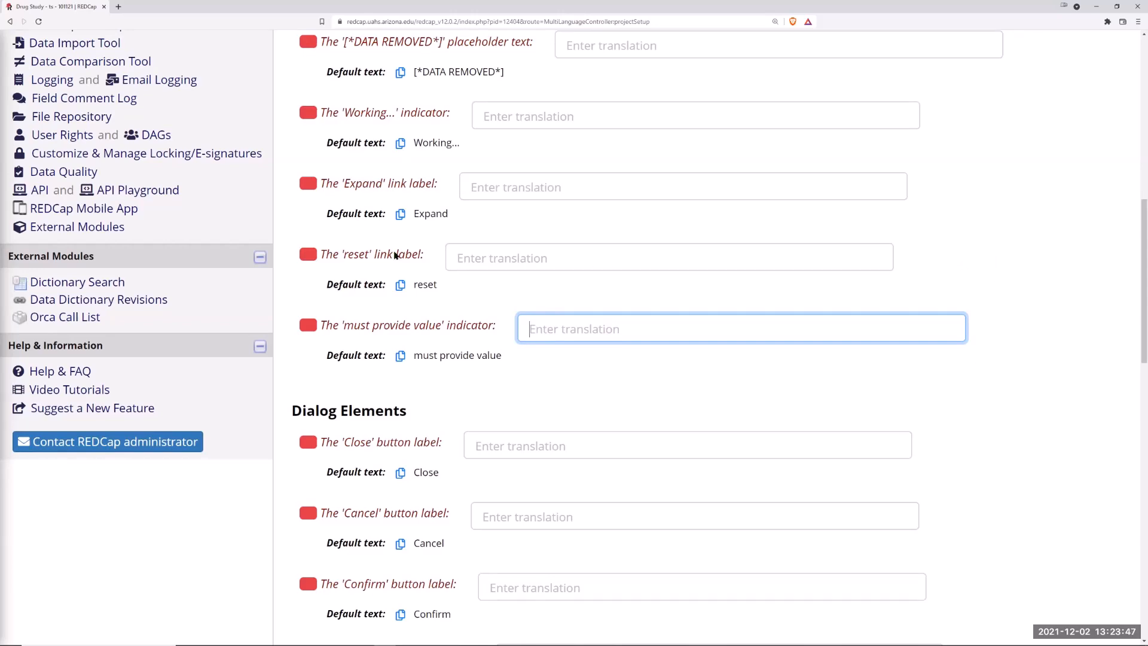
scroll(521, 227, "up", 6)
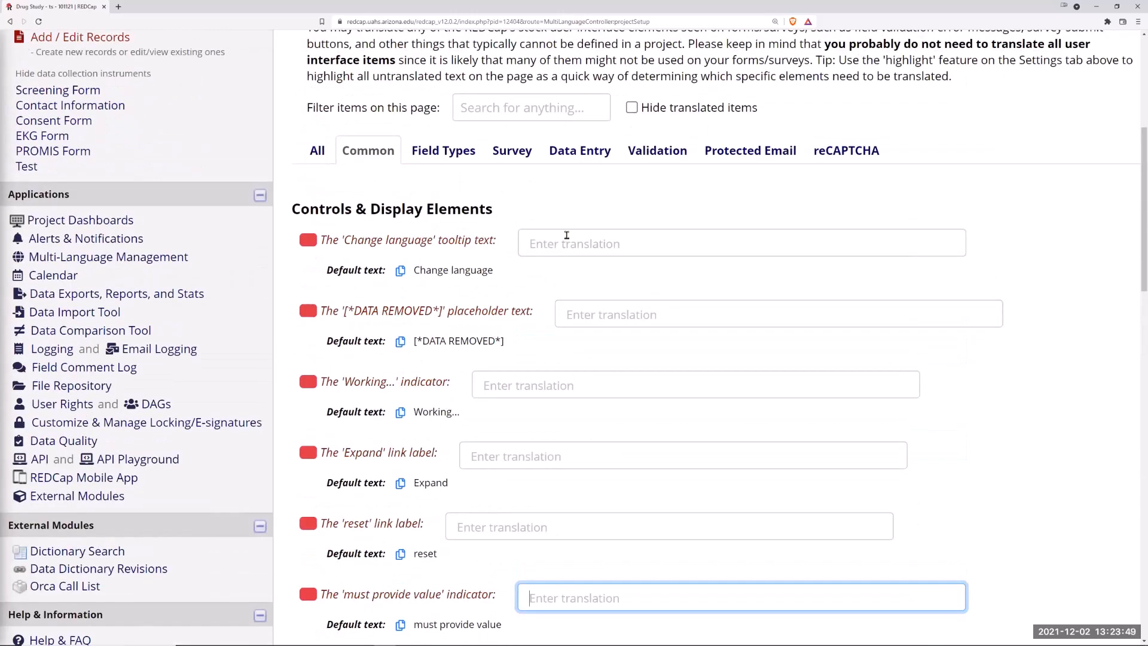
scroll(598, 203, "up", 3)
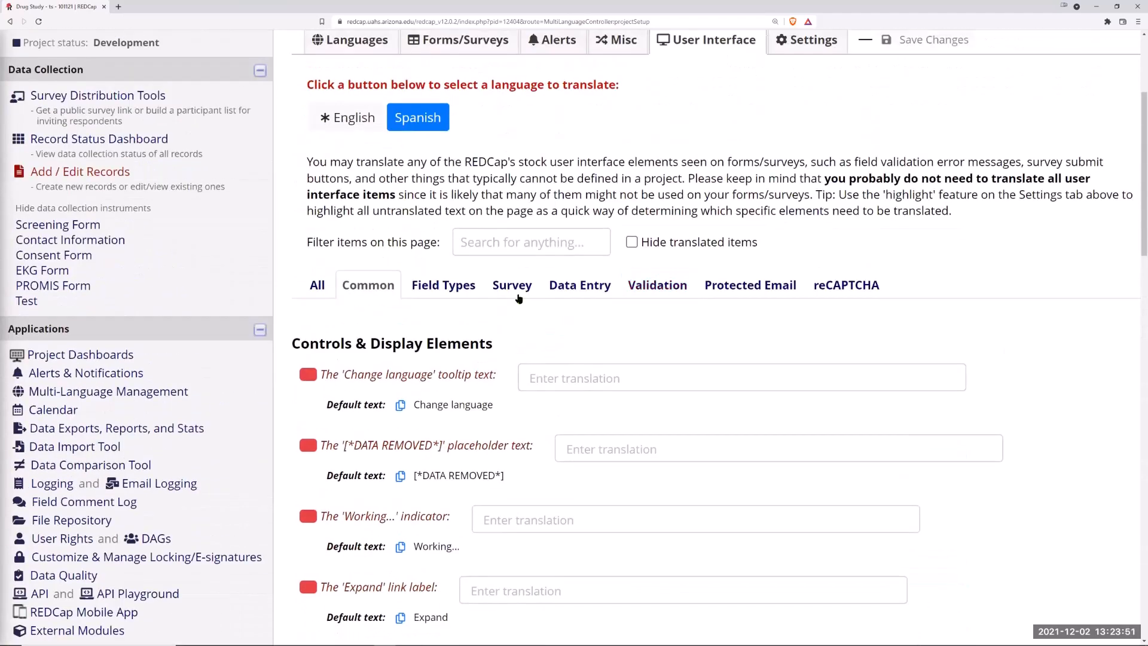
Step: Review the Survey category of the Spanish user interface translations
left_click(509, 290)
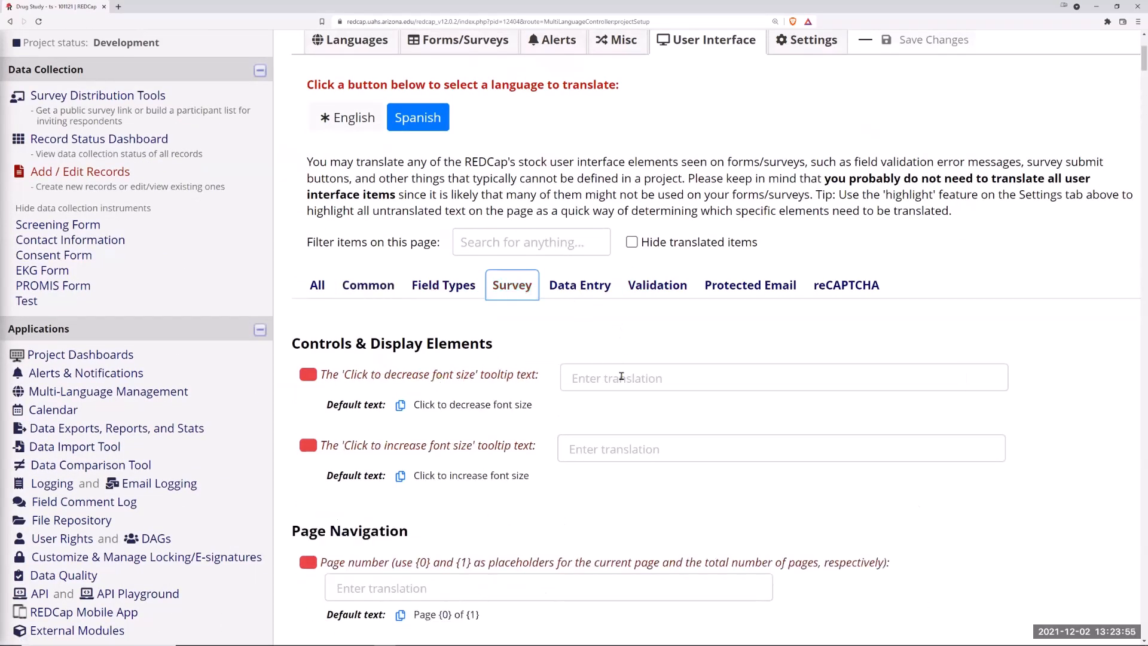
scroll(522, 428, "down", 4)
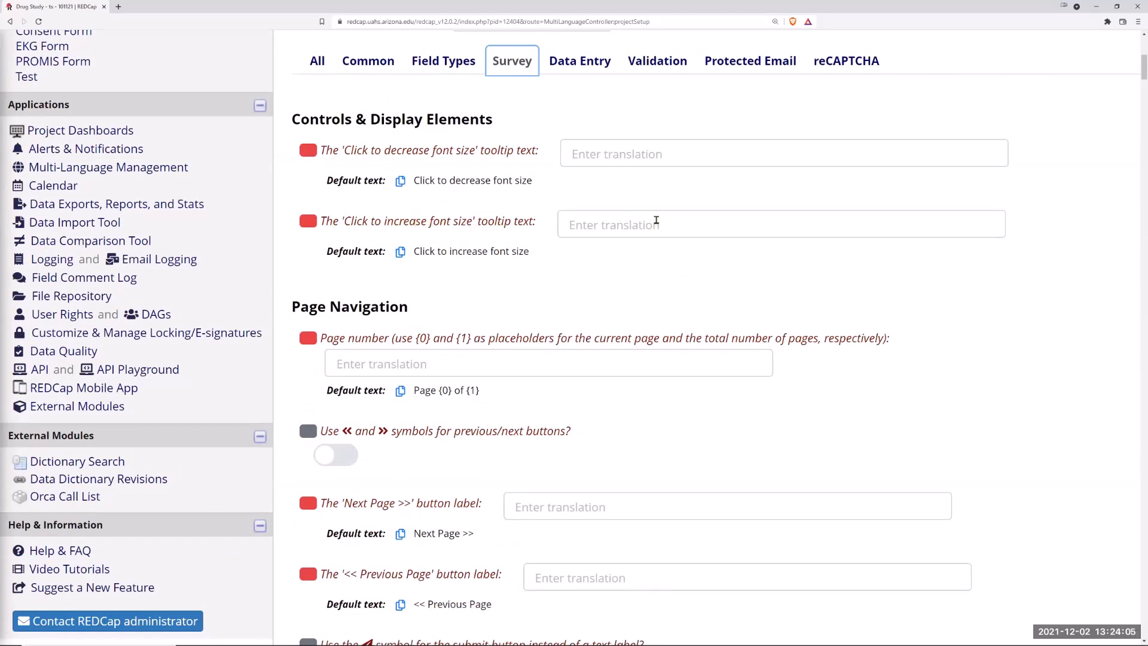
scroll(641, 218, "up", 5)
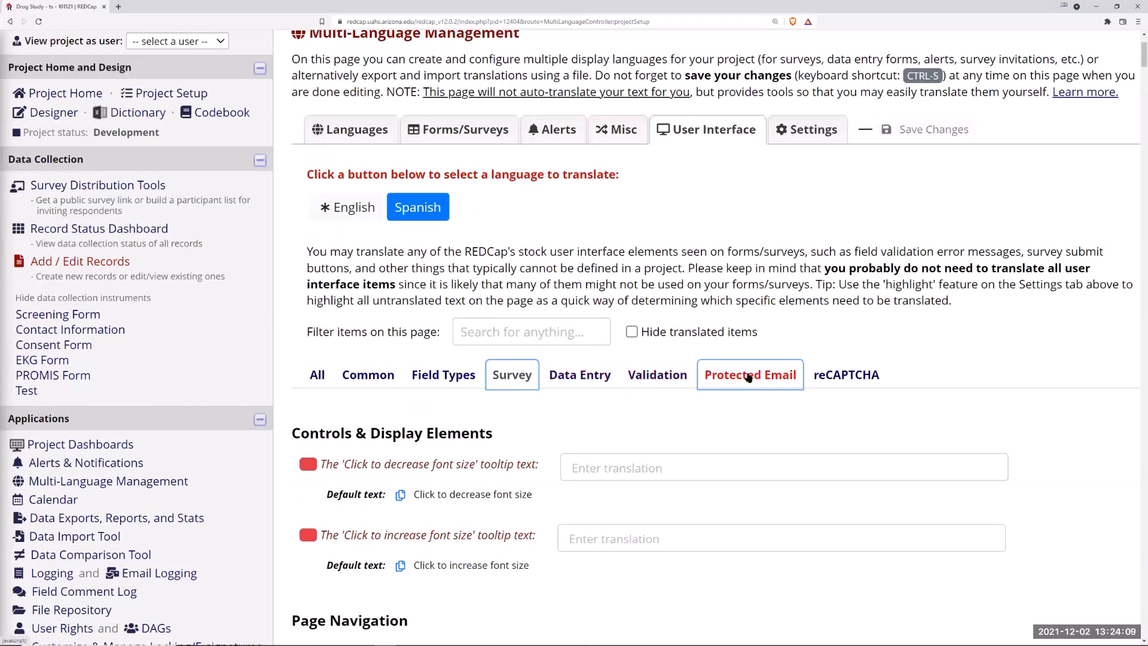
Step: Review the multi-language Settings options for highlighting untranslated text, disabling support, and translation snapshots
left_click(817, 134)
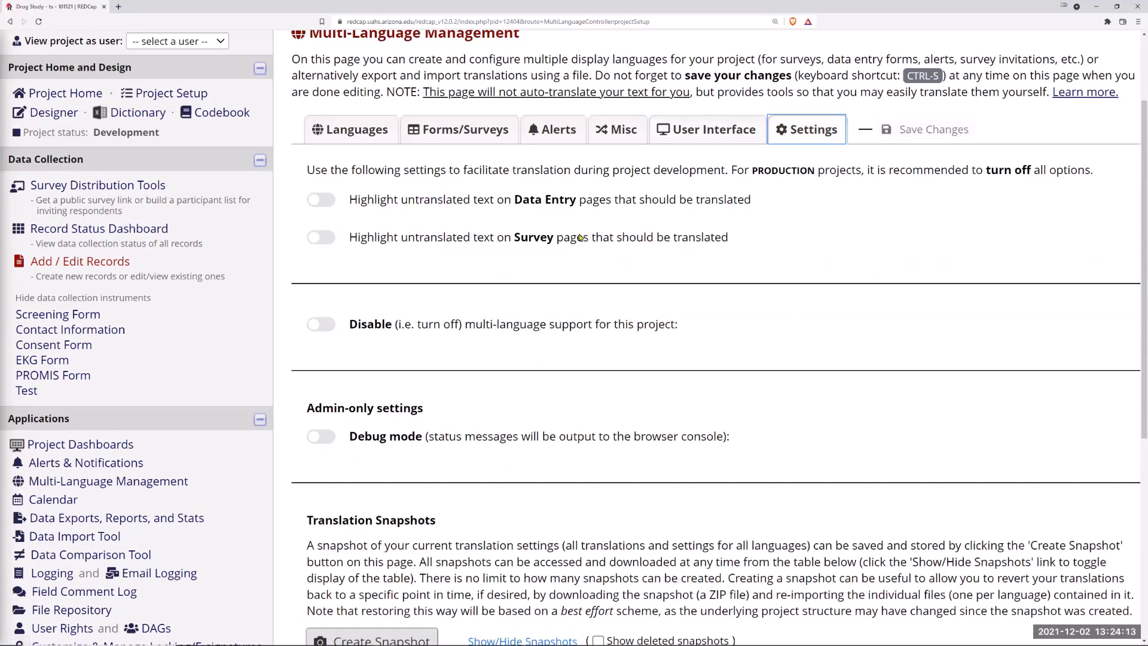
scroll(555, 247, "down", 3)
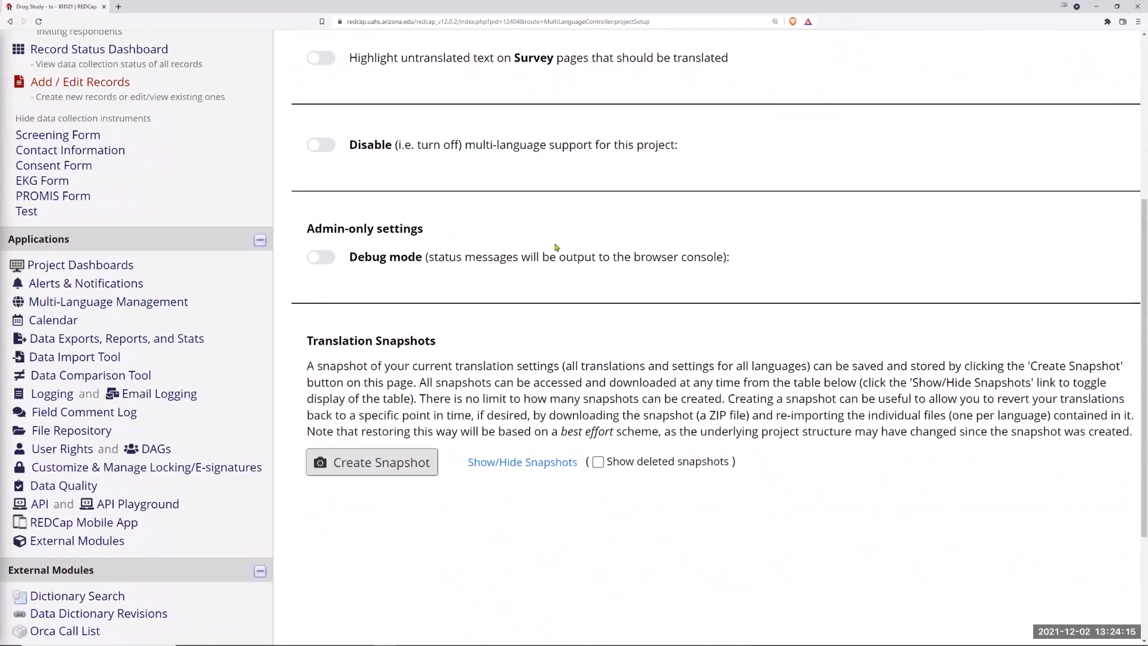
scroll(556, 246, "down", 3)
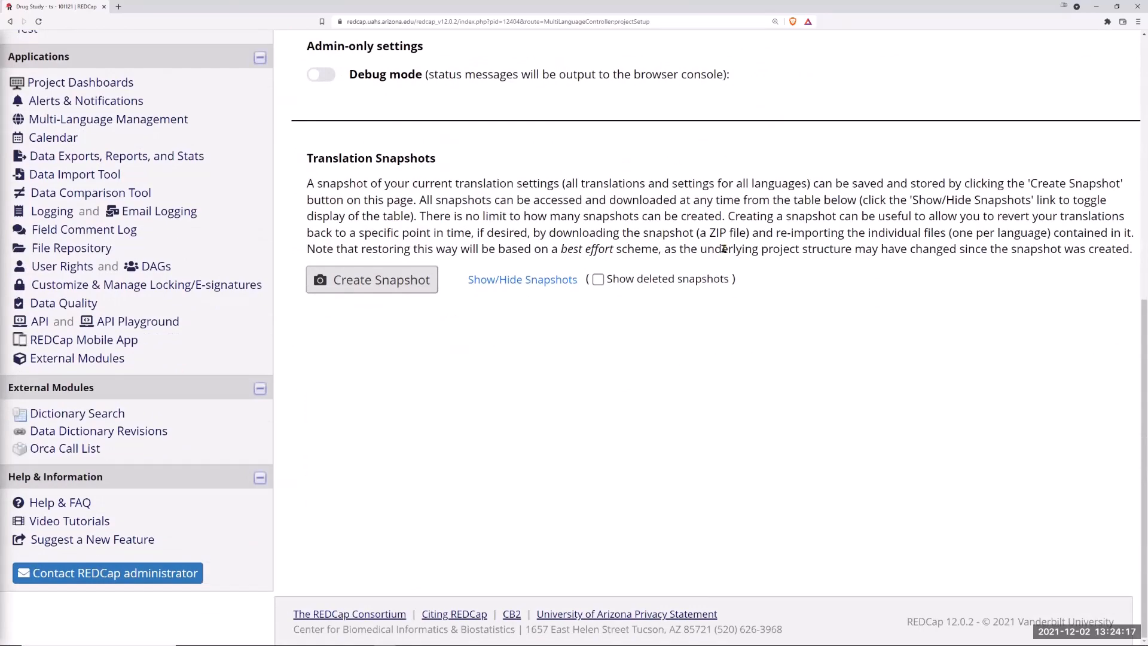
scroll(696, 242, "up", 5)
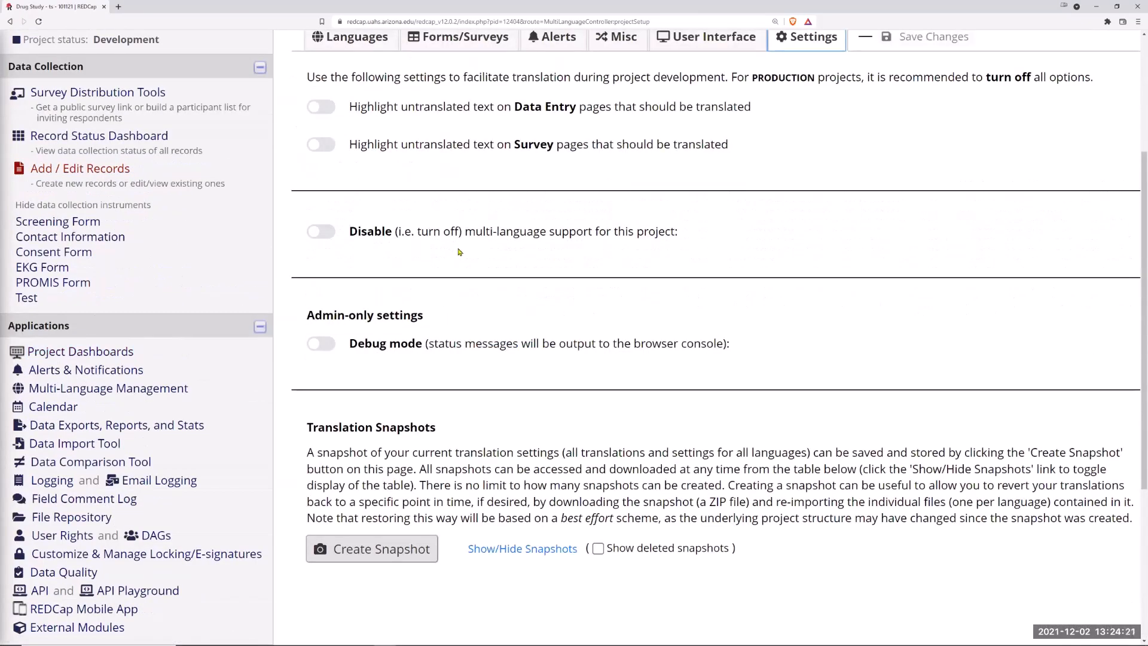
scroll(458, 251, "up", 4)
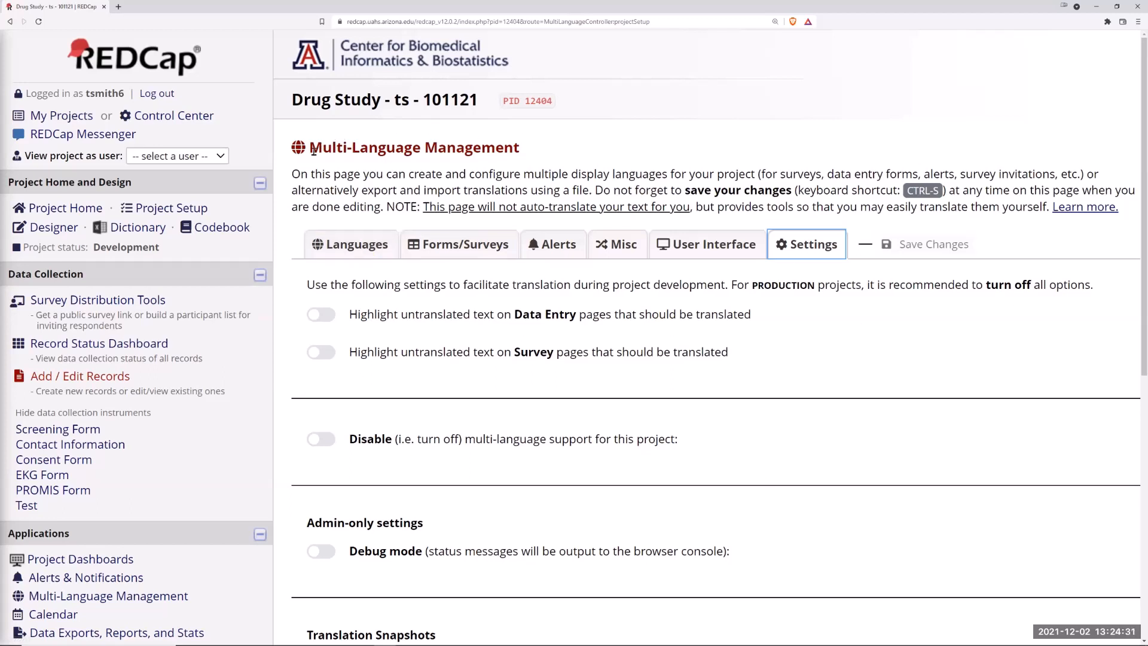
Step: Return to the Languages overview and scroll to the participant language preference field section
left_click(356, 246)
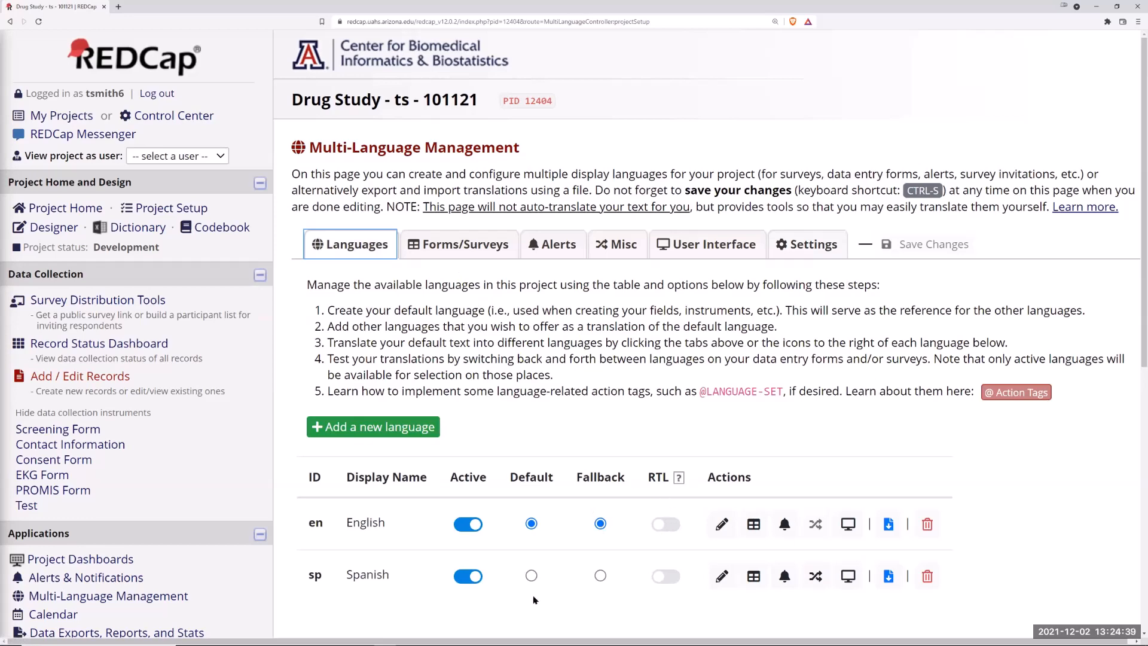
scroll(785, 242, "down", 3)
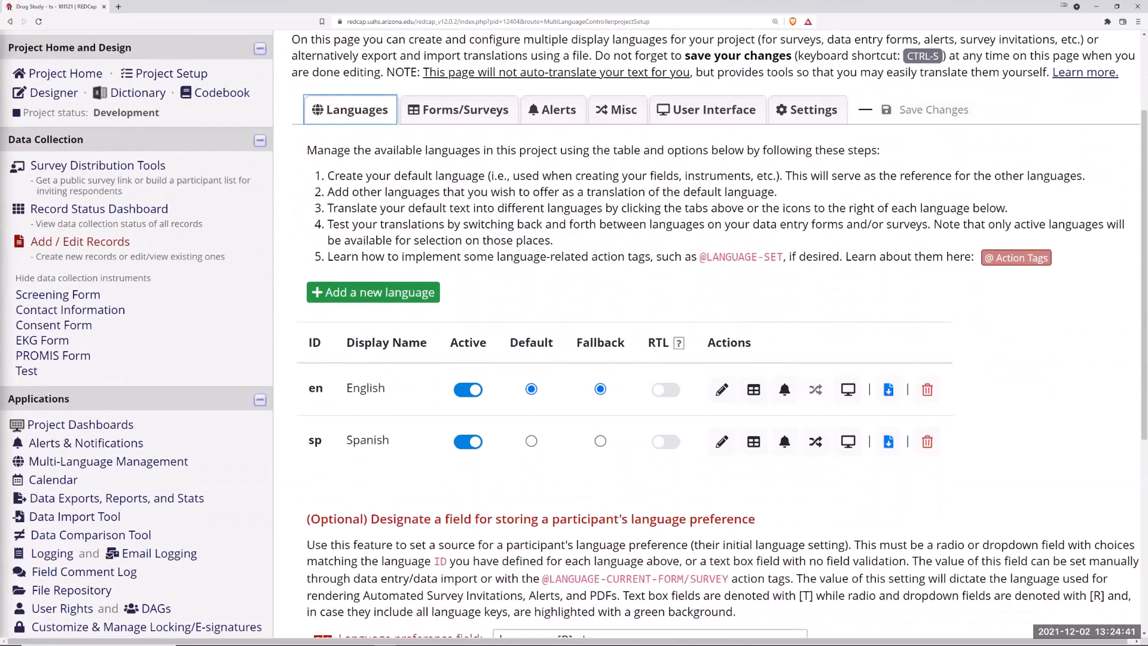